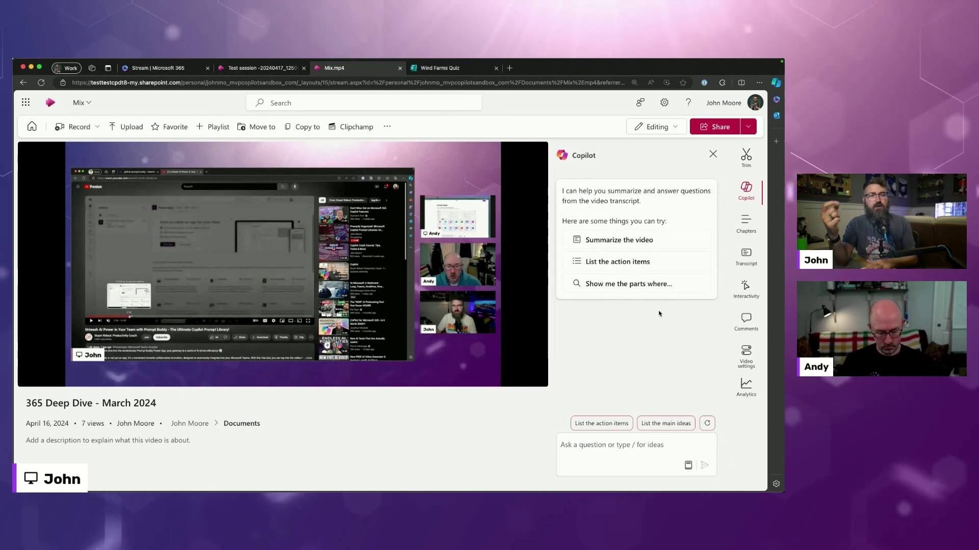
Step: Open the video's trim settings and read the feature description and the start and end options
{"action": "left_click", "coordinate": [737, 162]}
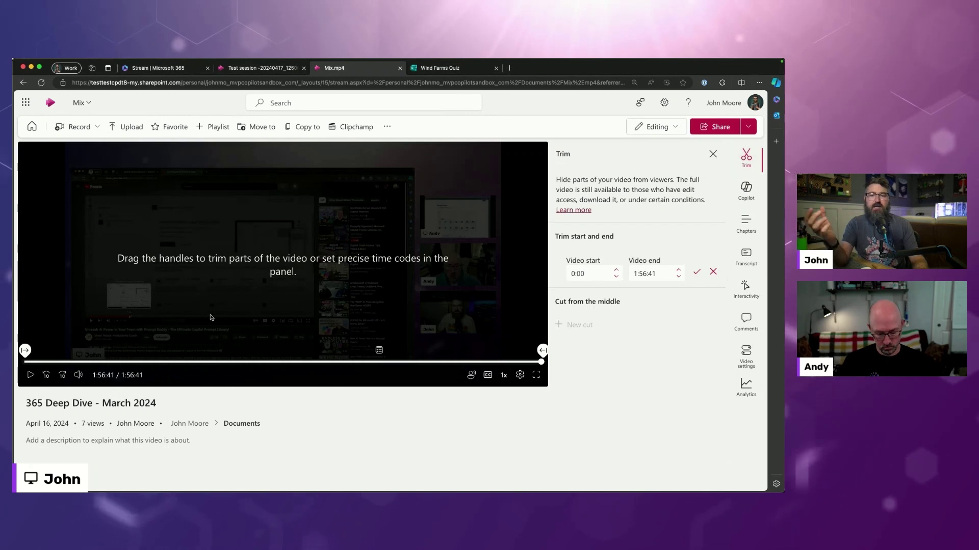
{"action": "left_click_drag", "start_coordinate": [600, 175], "coordinate": [643, 209]}
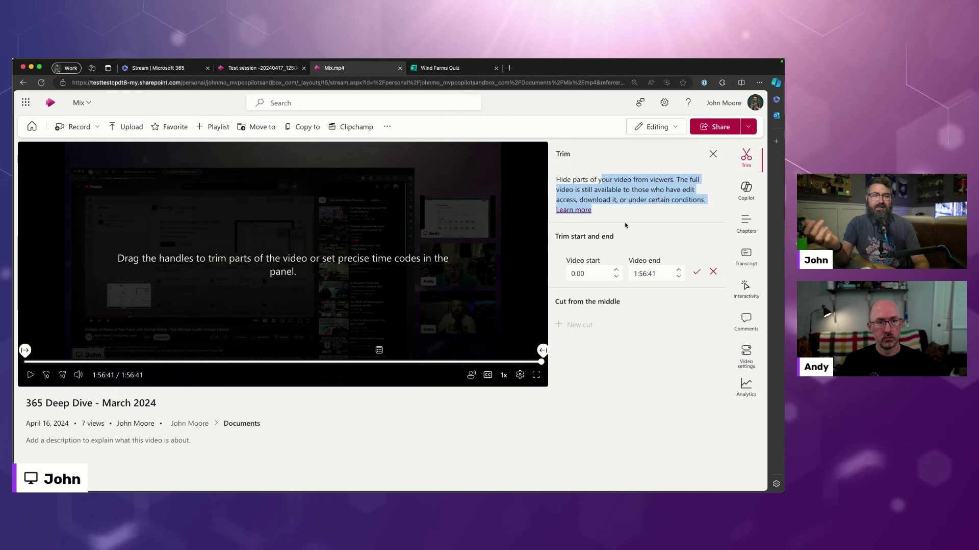
{"action": "left_click", "coordinate": [561, 302]}
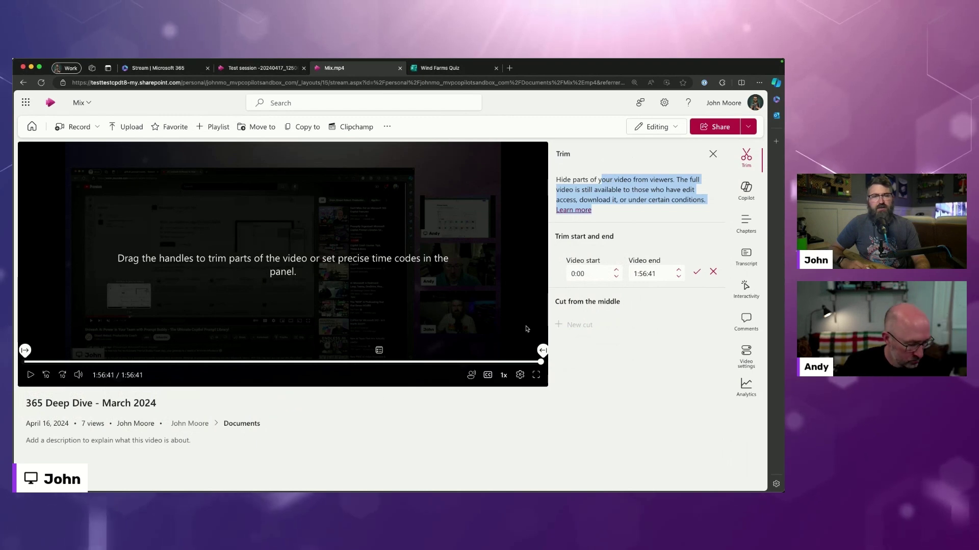
{"action": "left_click", "coordinate": [563, 237]}
{"action": "left_click_drag", "start_coordinate": [557, 236], "coordinate": [601, 261]}
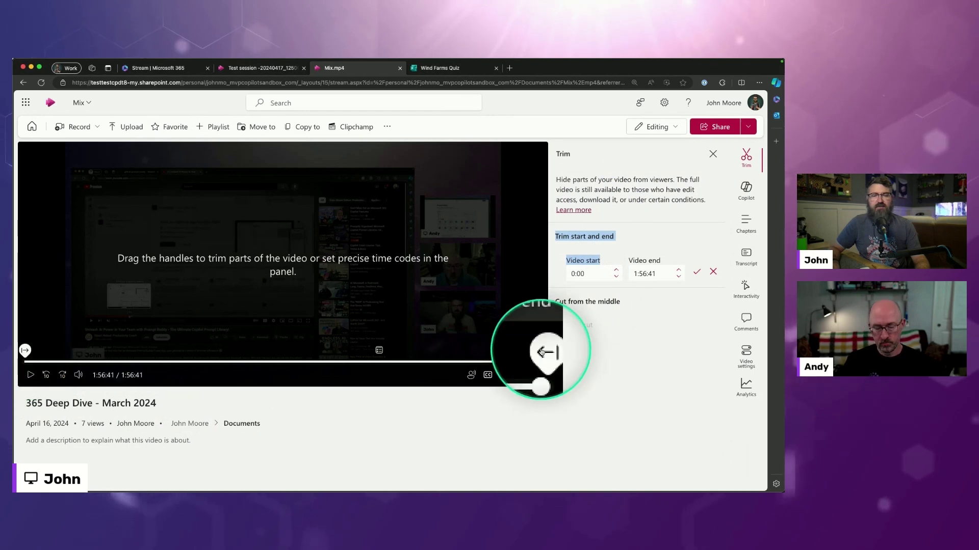
Step: Try trimming the video to start at 15:47 and end at 1:46:48, and return the start to 0:00
{"action": "left_click_drag", "start_coordinate": [542, 351], "coordinate": [501, 353]}
{"action": "left_click_drag", "start_coordinate": [24, 351], "coordinate": [95, 352]}
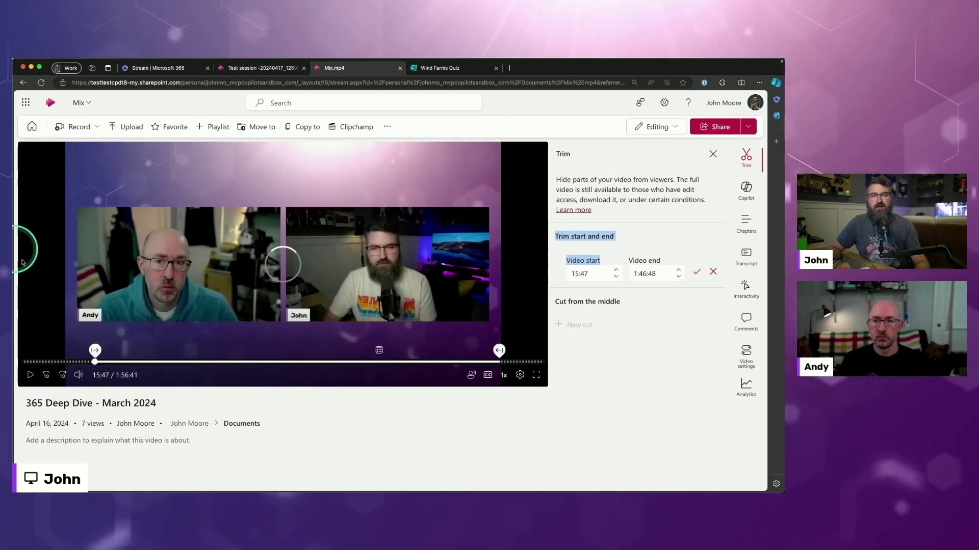
{"action": "left_click_drag", "start_coordinate": [95, 351], "coordinate": [24, 351]}
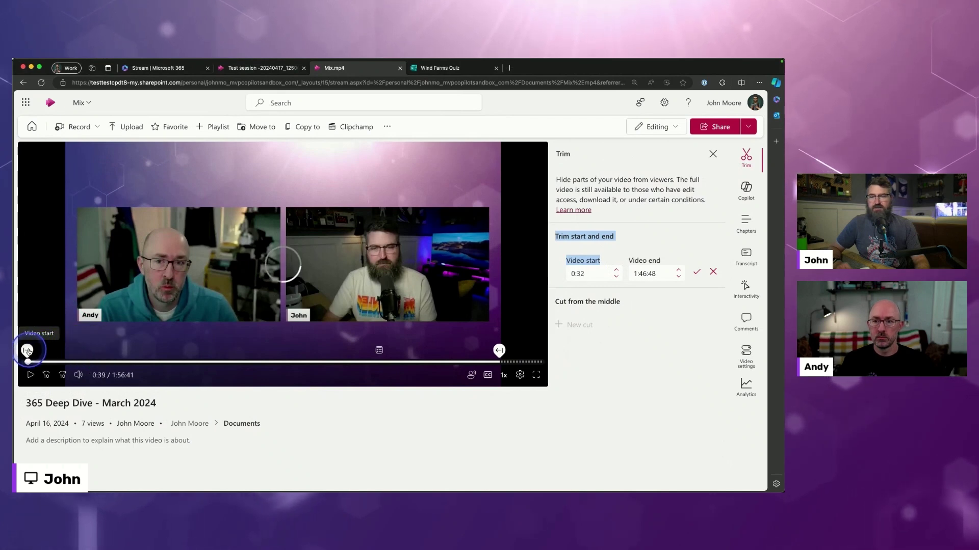
{"action": "left_click", "coordinate": [166, 309]}
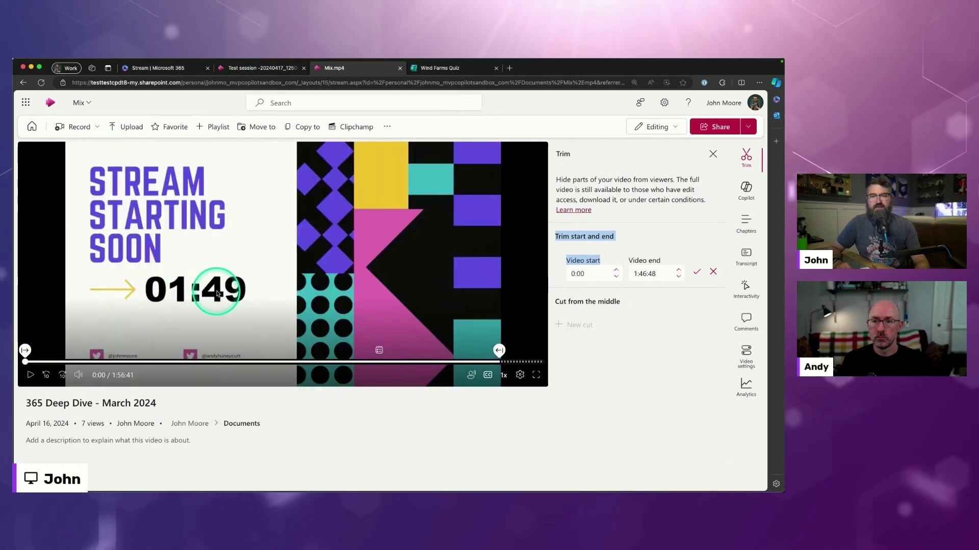
Step: Play through the opening to find where the intro animation ends and set the video start to 1:59
{"action": "left_click", "coordinate": [36, 363]}
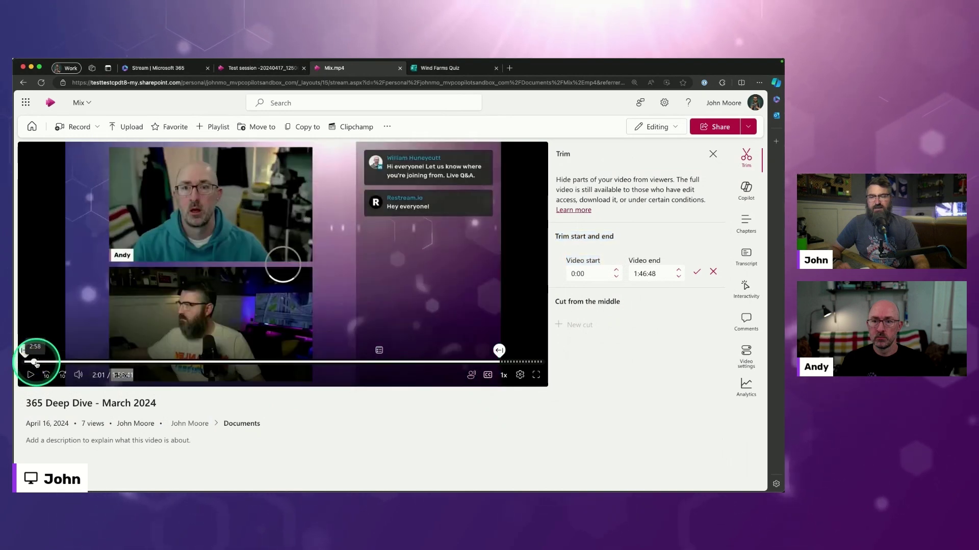
{"action": "left_click", "coordinate": [38, 363]}
{"action": "left_click", "coordinate": [45, 375]}
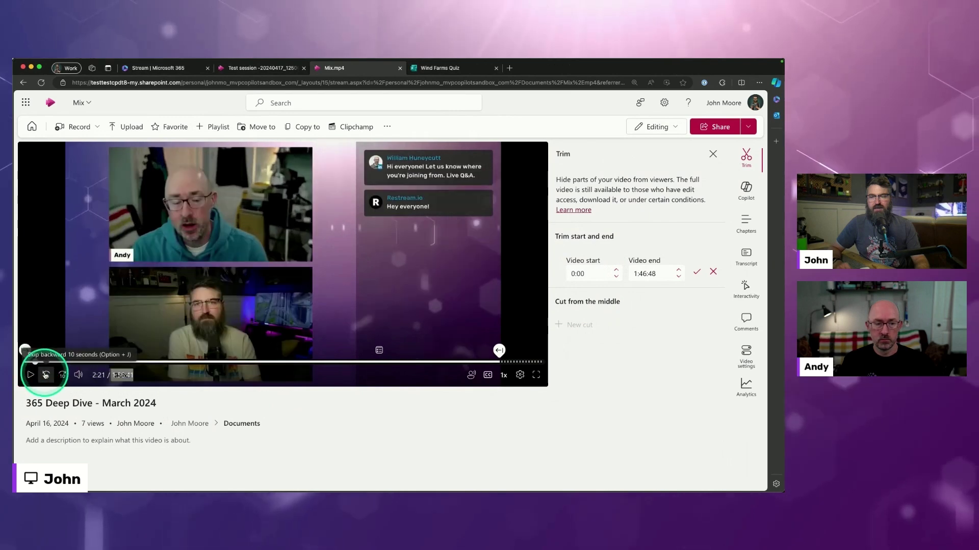
{"action": "left_click", "coordinate": [45, 375]}
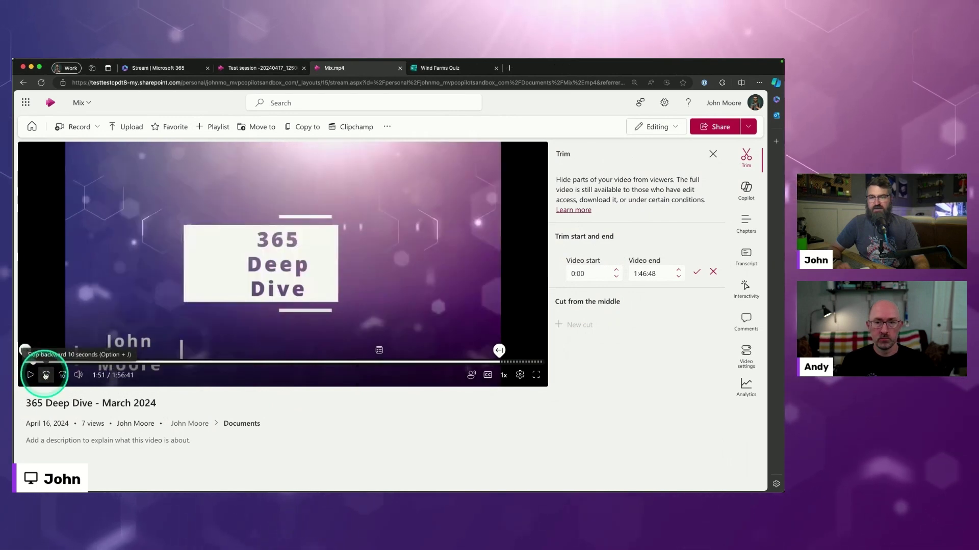
{"action": "left_click", "coordinate": [45, 376]}
{"action": "left_click", "coordinate": [63, 375]}
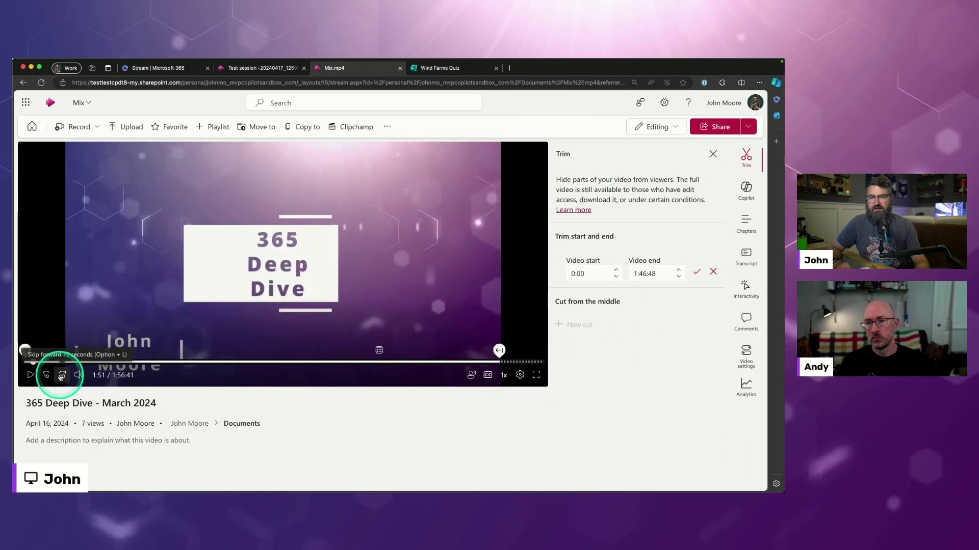
{"action": "left_click", "coordinate": [30, 376]}
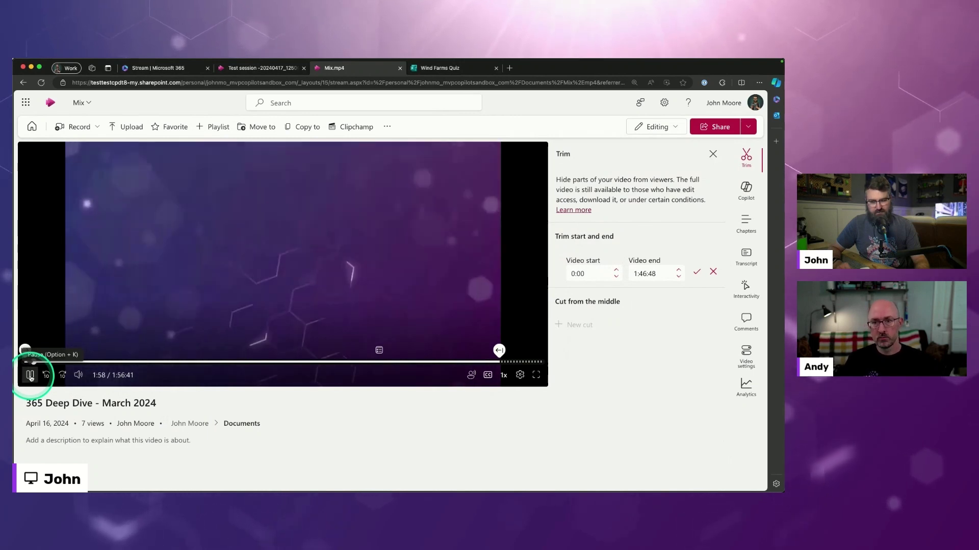
{"action": "left_click", "coordinate": [30, 377]}
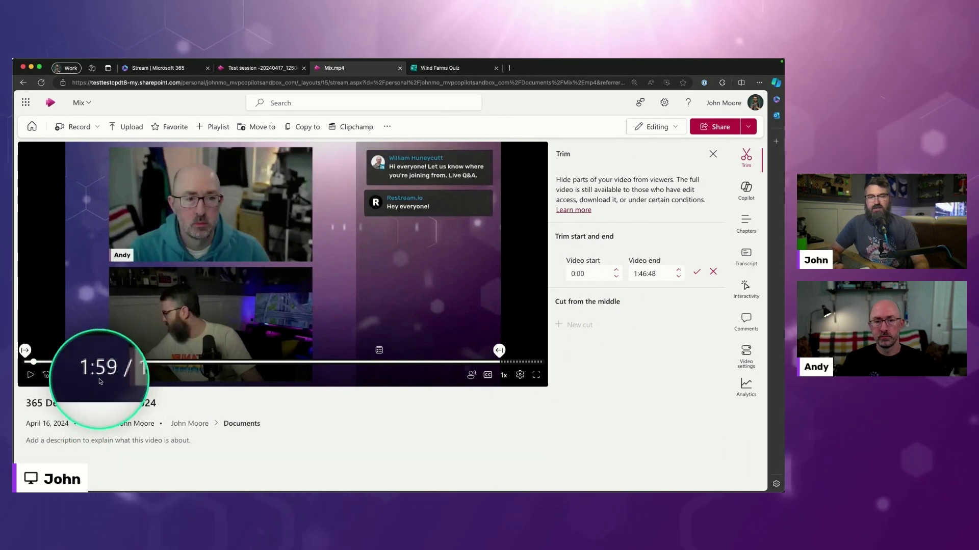
{"action": "left_click", "coordinate": [579, 273]}
{"action": "type", "text": "1:59"}
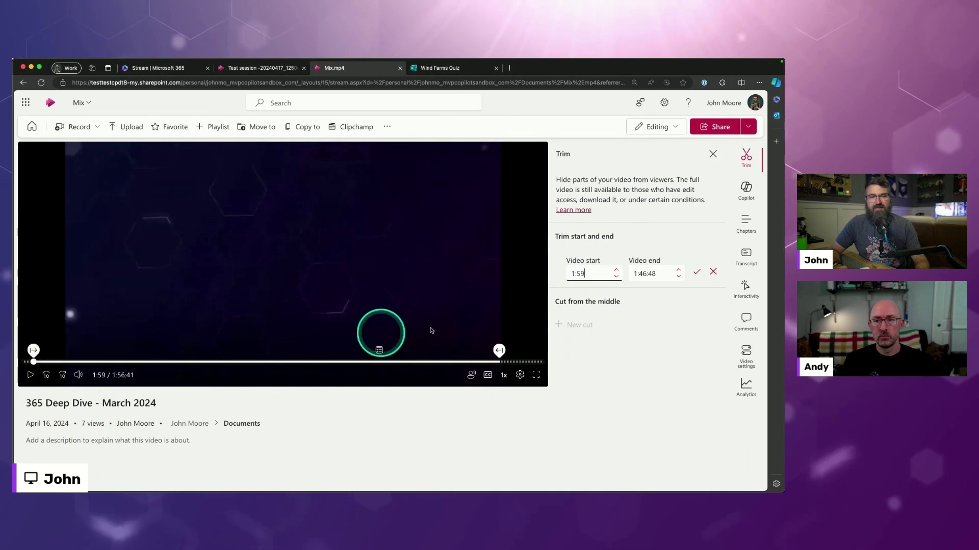
Step: Find the point before the closing "Thanks for watching" slide and set the video end to 1:56:08
{"action": "left_click_drag", "start_coordinate": [499, 351], "coordinate": [544, 351]}
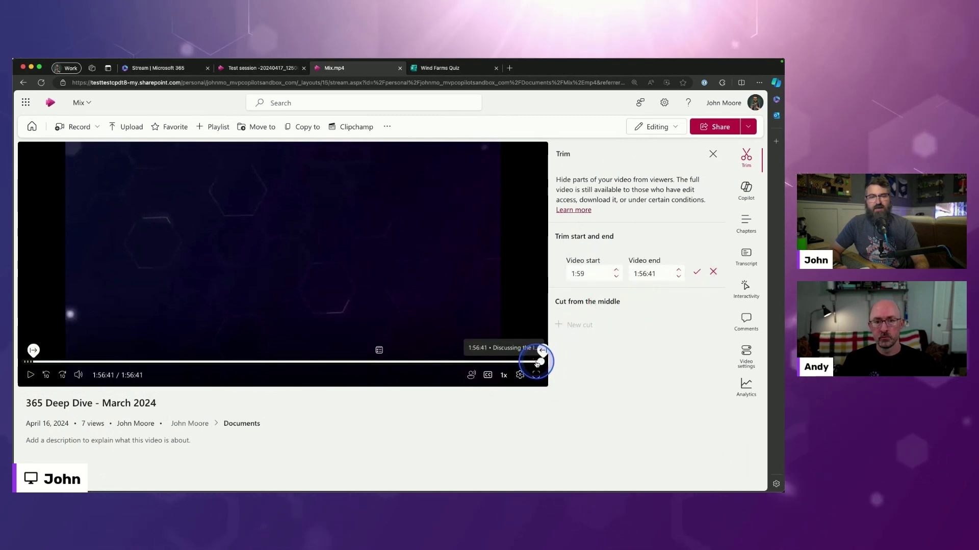
{"action": "left_click", "coordinate": [534, 362]}
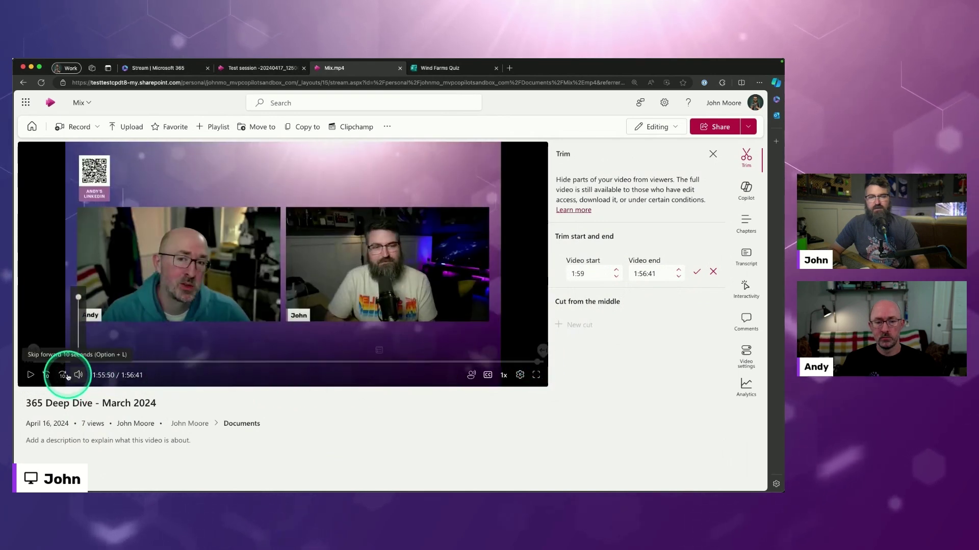
{"action": "left_click", "coordinate": [61, 375]}
{"action": "left_click", "coordinate": [61, 376]}
{"action": "left_click", "coordinate": [61, 376]}
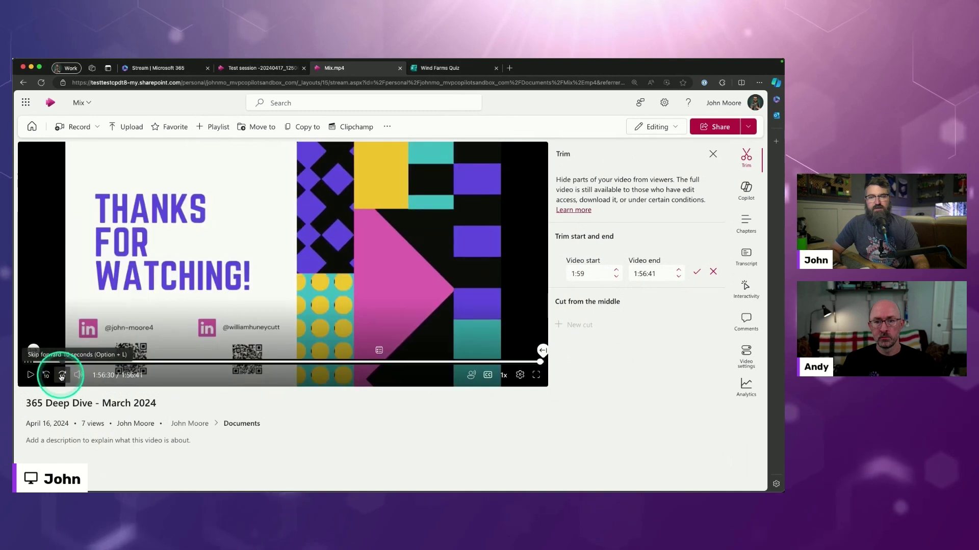
{"action": "left_click", "coordinate": [45, 376]}
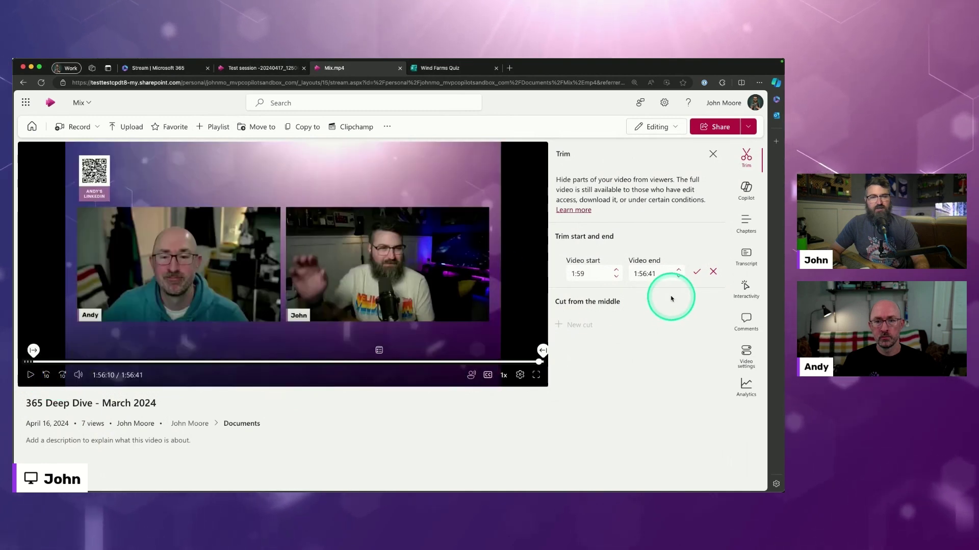
{"action": "left_click_drag", "start_coordinate": [543, 352], "coordinate": [540, 351]}
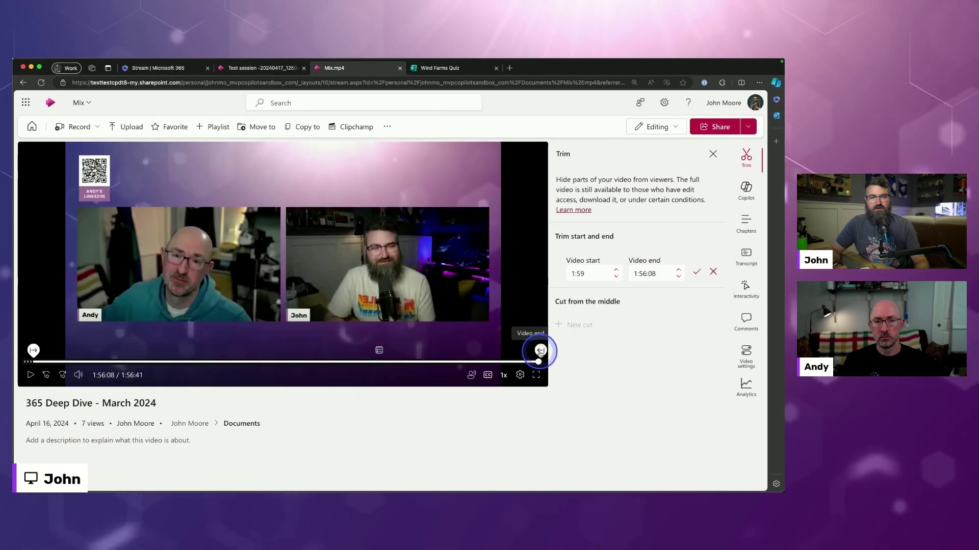
Step: Apply and confirm the start and end trim, choosing not to show the hidden-segments notice again
{"action": "left_click", "coordinate": [696, 272]}
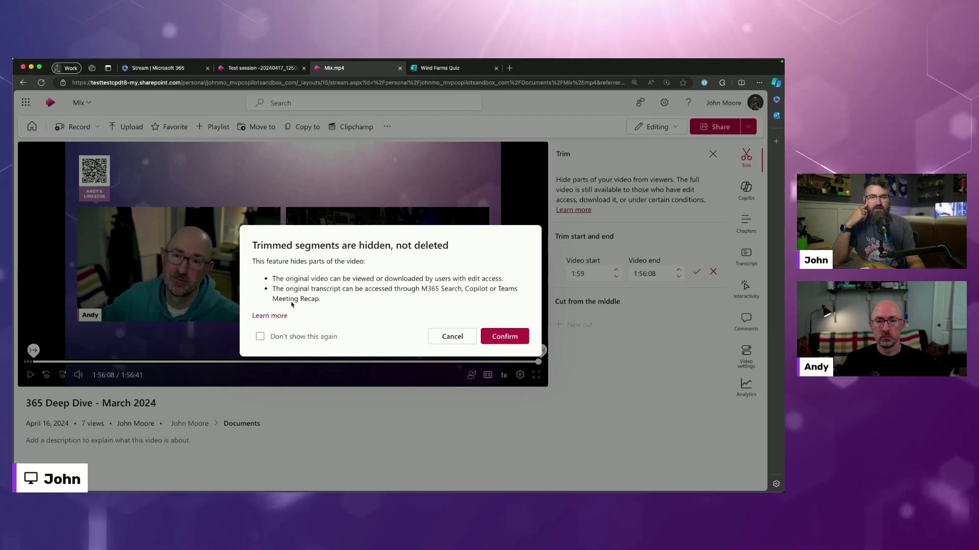
{"action": "left_click", "coordinate": [260, 336]}
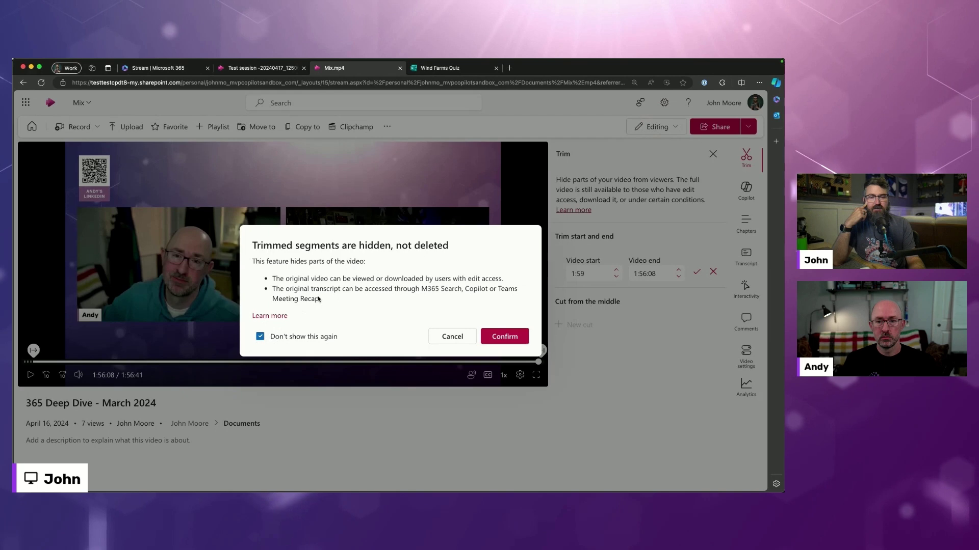
{"action": "left_click", "coordinate": [502, 337]}
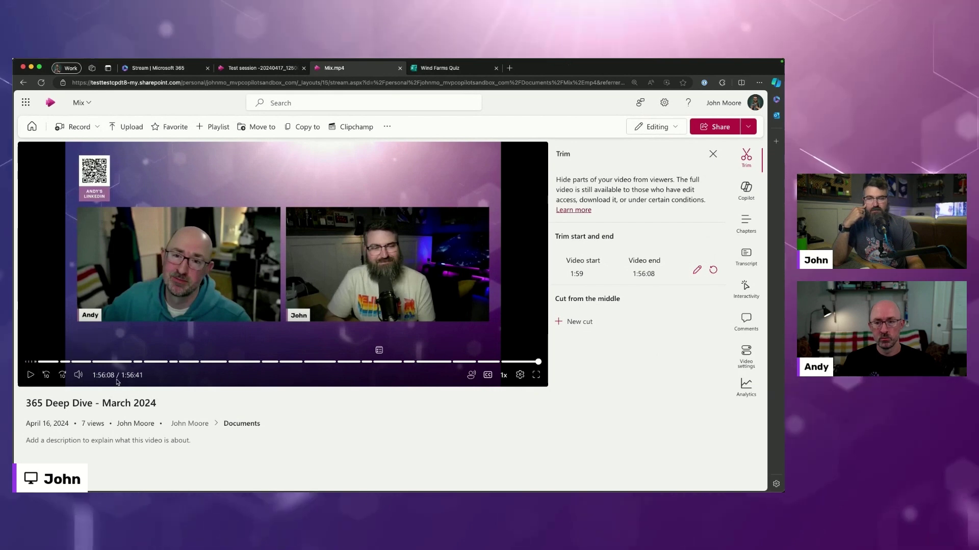
Step: Check the hidden opening in the editor, inspect the trimmed video in viewing mode, and return to editing mode
{"action": "left_click", "coordinate": [29, 361]}
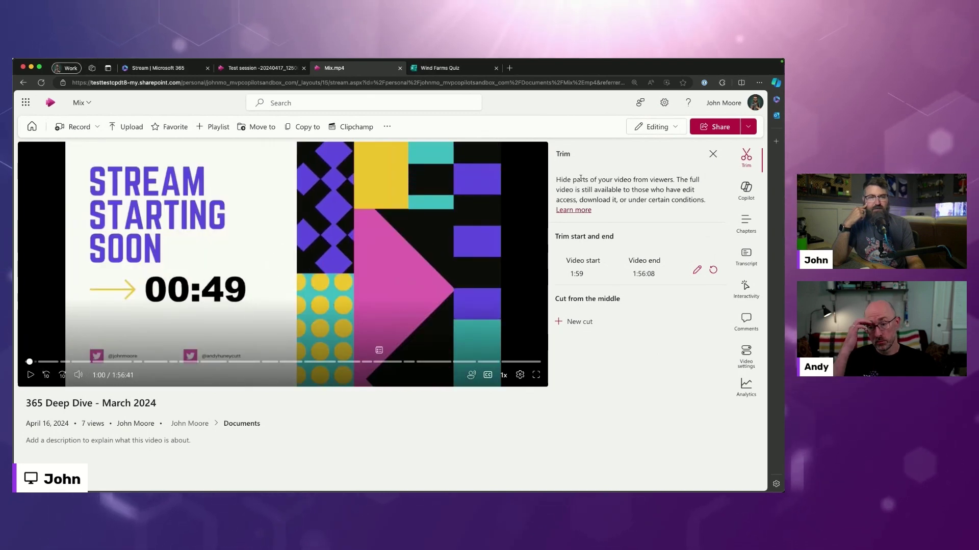
{"action": "left_click", "coordinate": [666, 134]}
{"action": "left_click", "coordinate": [658, 162]}
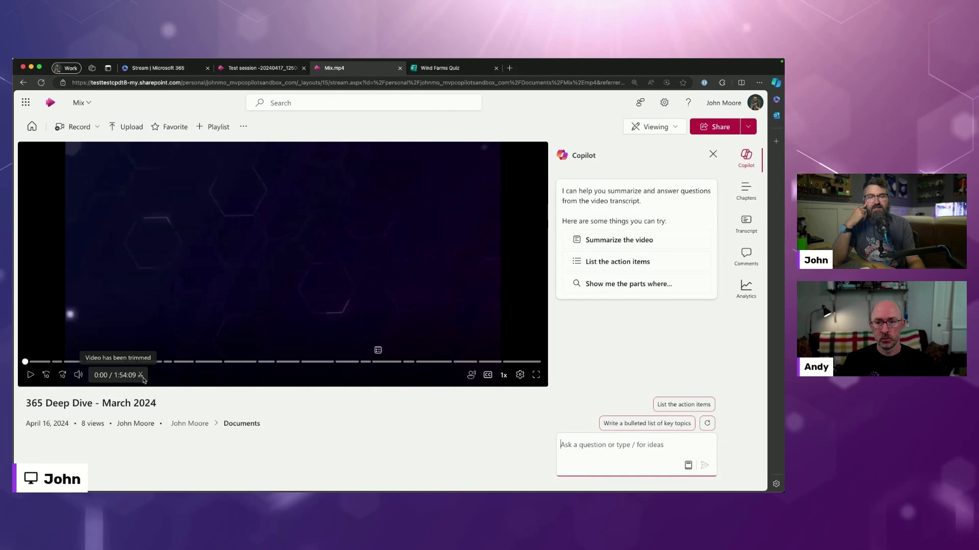
{"action": "left_click", "coordinate": [142, 377]}
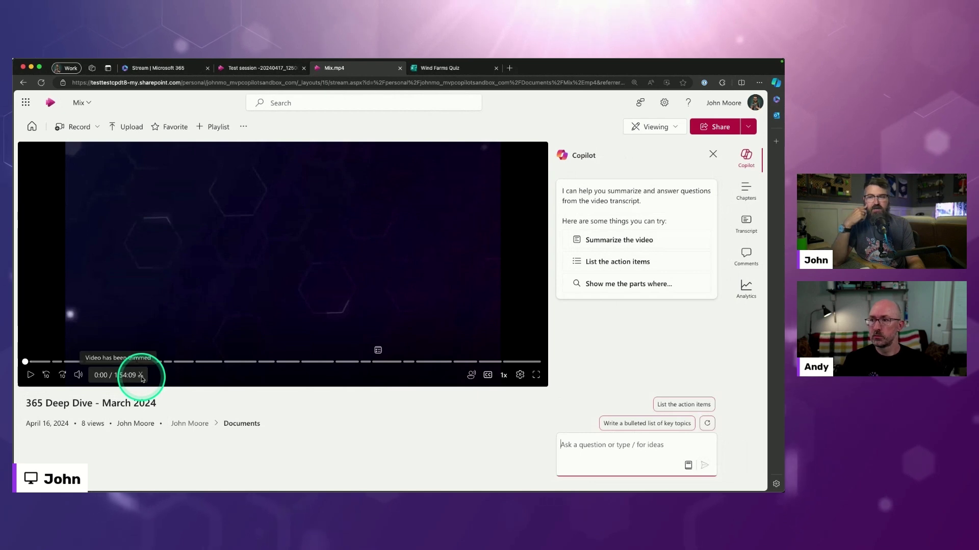
{"action": "left_click", "coordinate": [644, 129]}
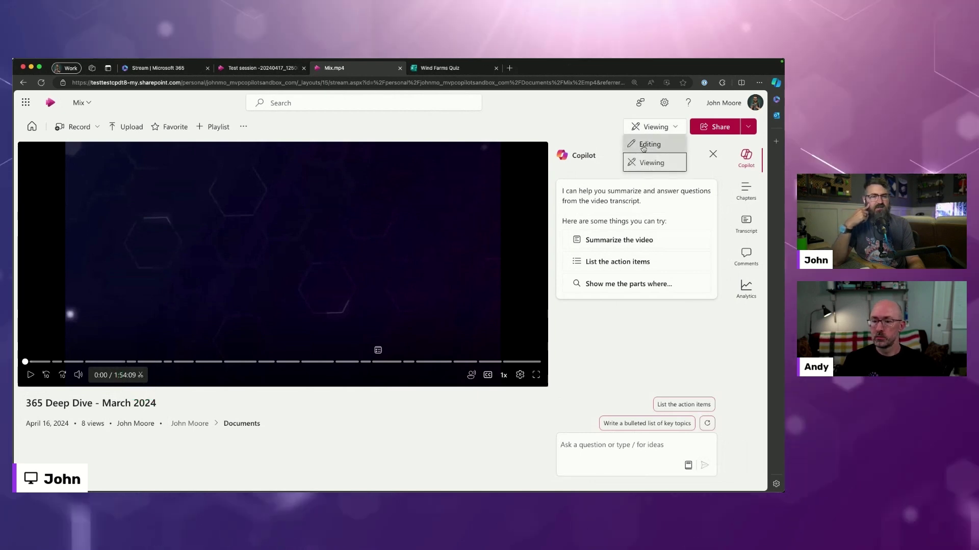
{"action": "left_click", "coordinate": [650, 140]}
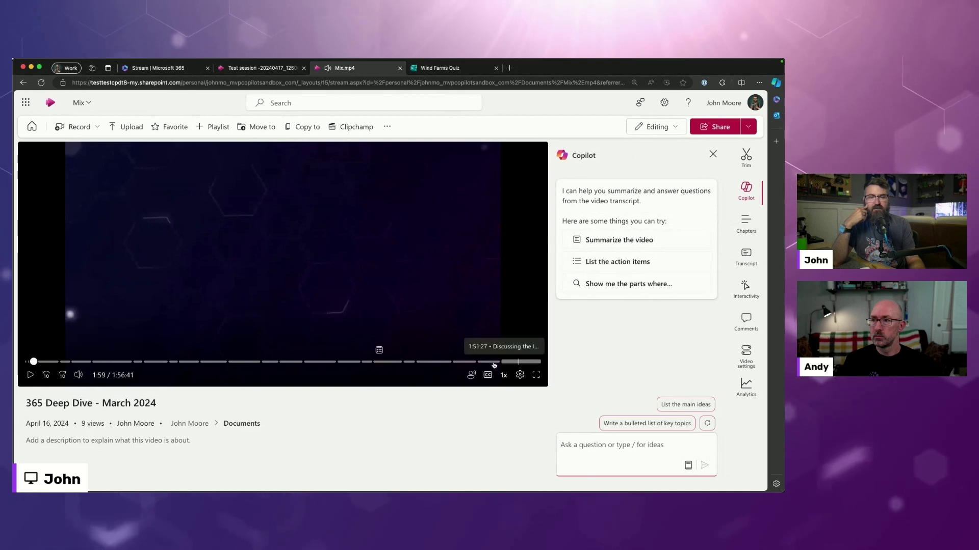
Step: Add a new cut from the middle of the video, starting at 26:54
{"action": "left_click", "coordinate": [159, 362]}
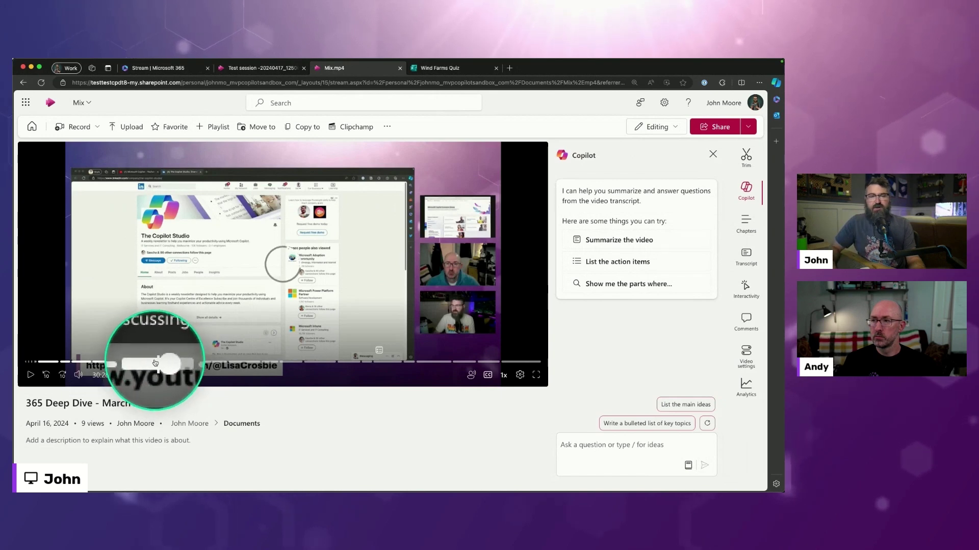
{"action": "left_click", "coordinate": [752, 164]}
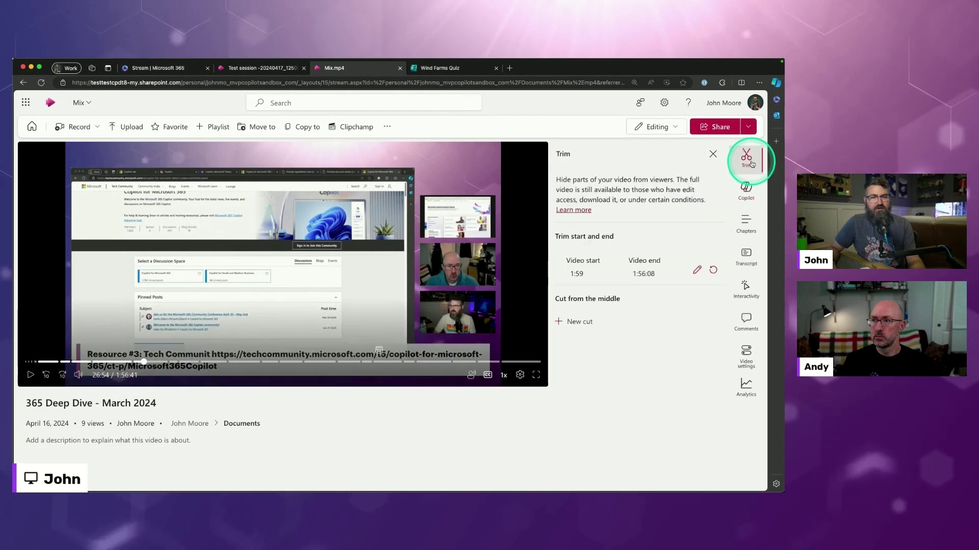
{"action": "left_click", "coordinate": [574, 323]}
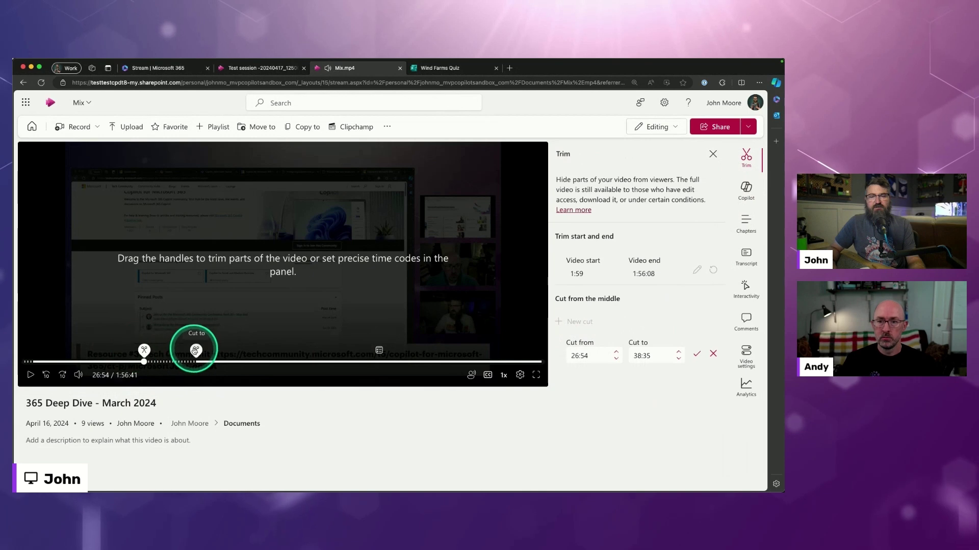
Step: Look up the chapter times and set the middle cut to begin at 10:33, where the prompt engineering concept chapter starts
{"action": "left_click_drag", "start_coordinate": [143, 350], "coordinate": [138, 356]}
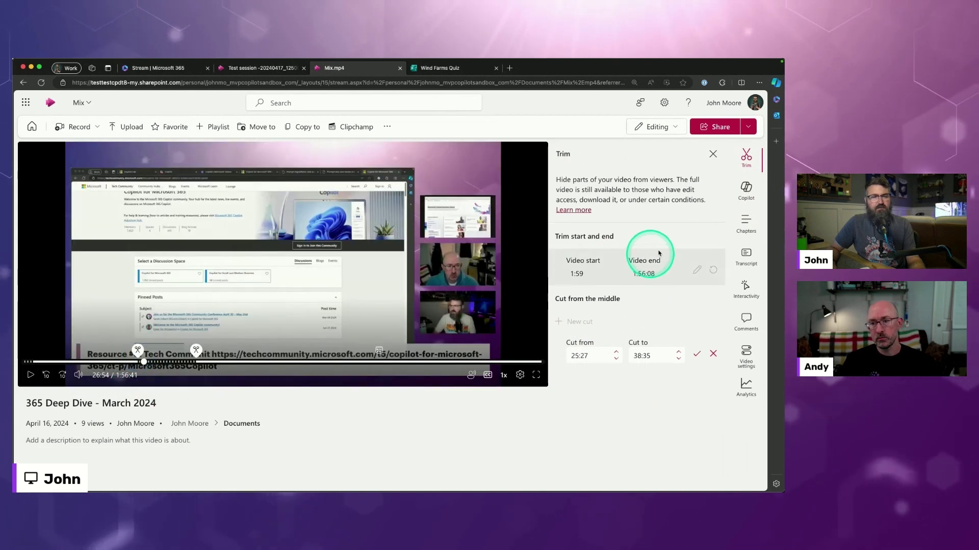
{"action": "left_click", "coordinate": [746, 222]}
{"action": "scroll", "coordinate": [688, 350], "scroll_direction": "down", "scroll_amount": 2}
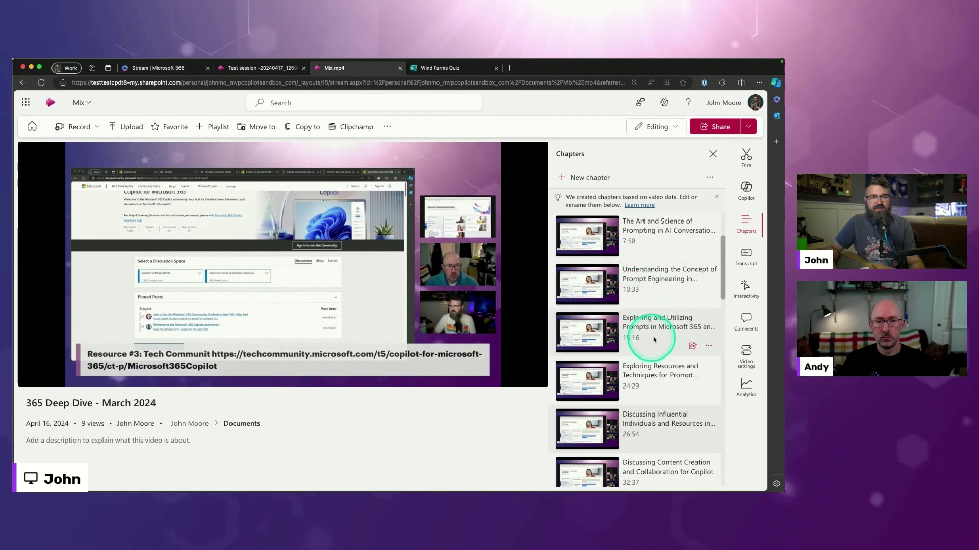
{"action": "left_click", "coordinate": [747, 158]}
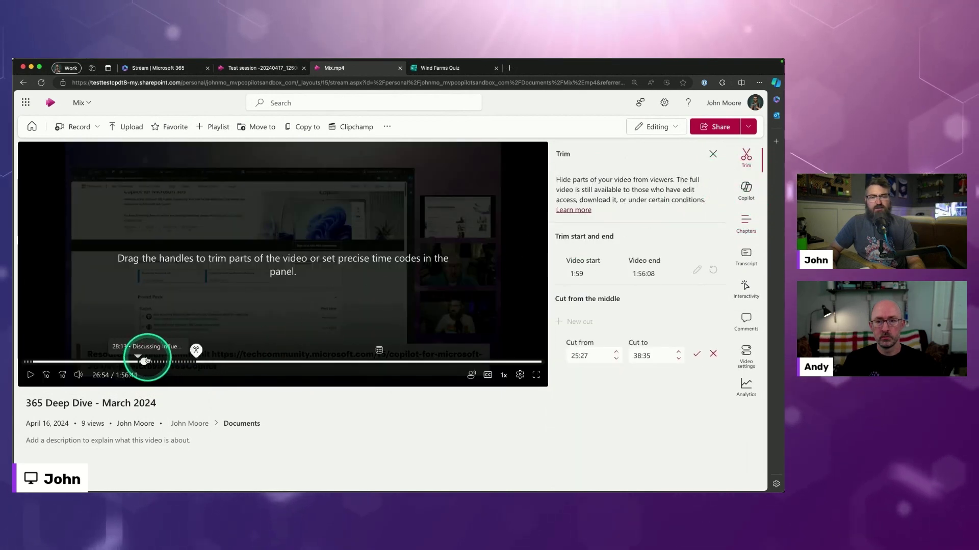
{"action": "left_click", "coordinate": [586, 355]}
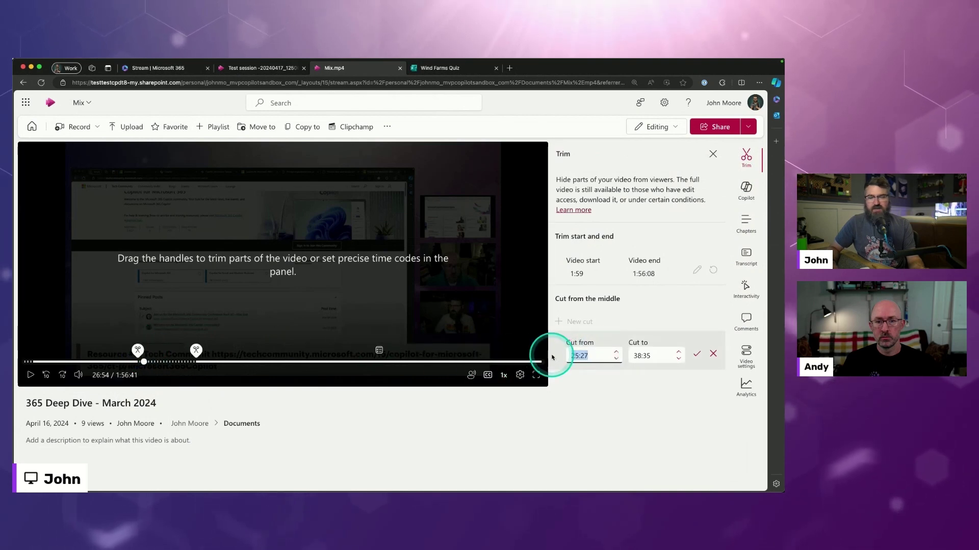
{"action": "type", "text": "1"}
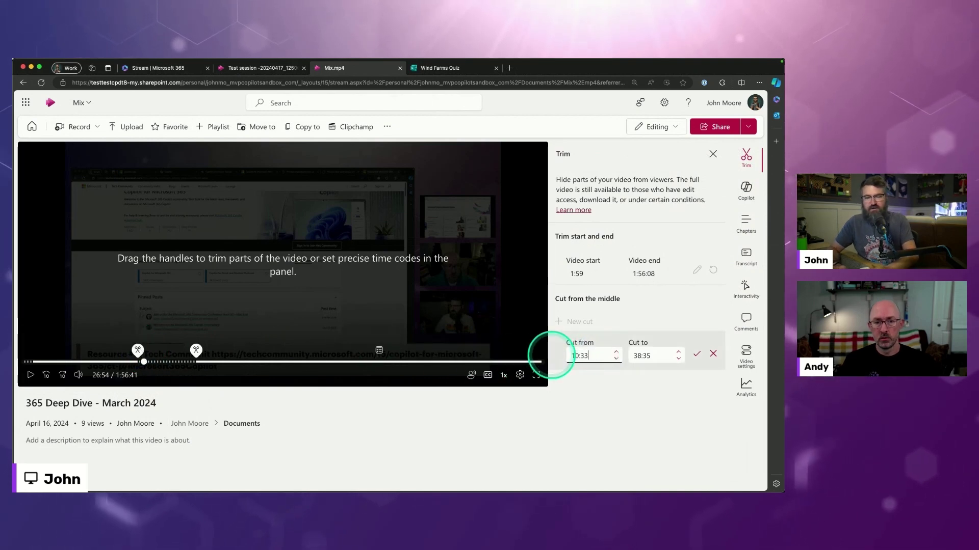
Step: Set the middle cut to run from 10:33 to 15:16 and apply it
{"action": "type", "text": "0:33"}
{"action": "key", "text": "Tab"}
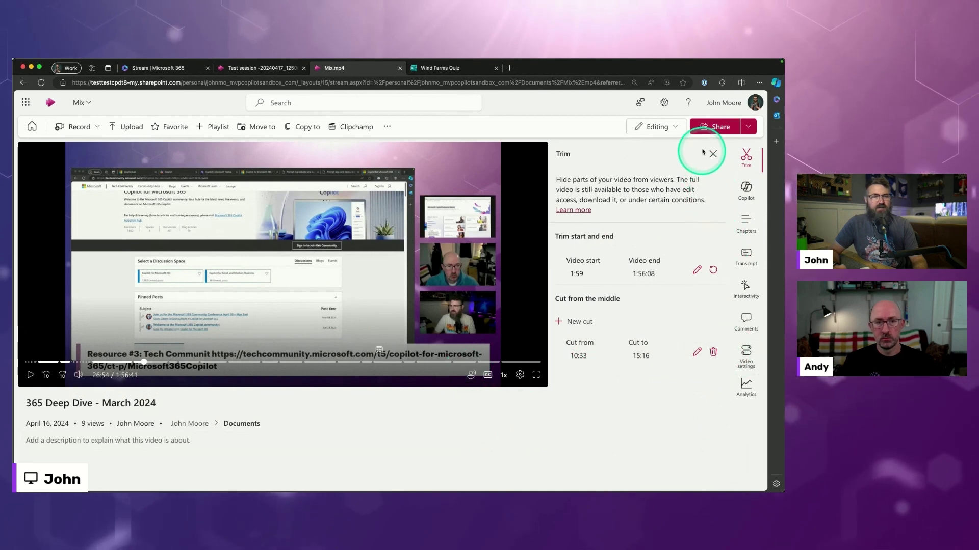
Step: Switch to viewing mode and check the chapter list and timeline for the effect of the middle cut
{"action": "left_click", "coordinate": [666, 130]}
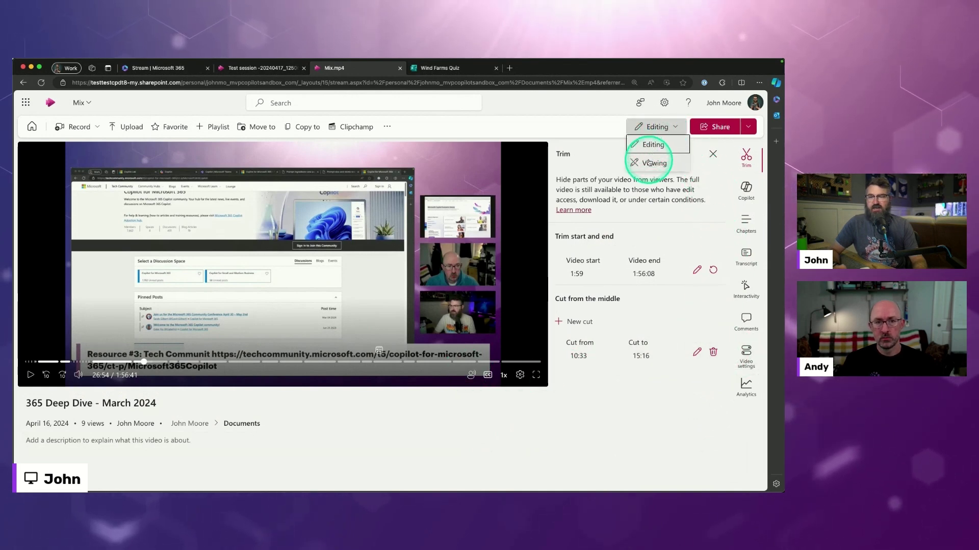
{"action": "left_click", "coordinate": [648, 164]}
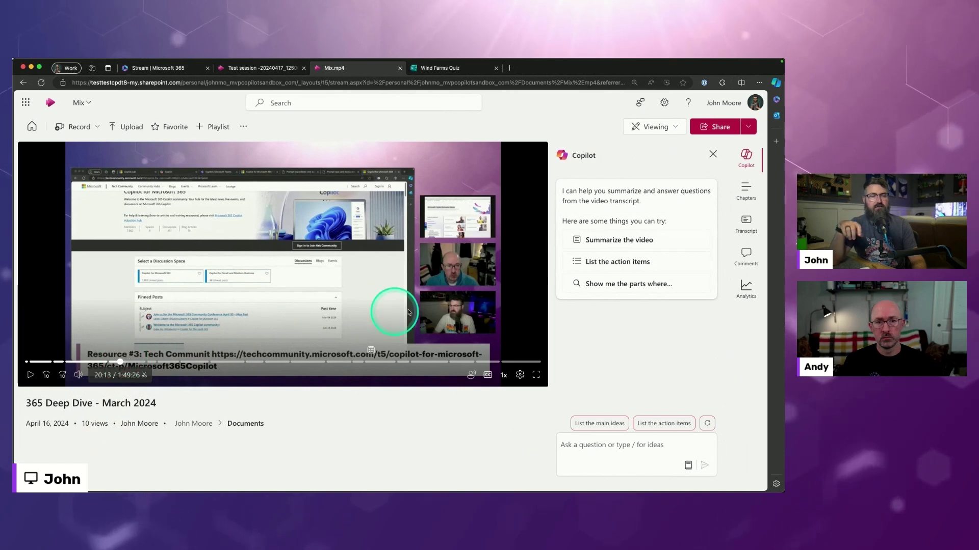
{"action": "left_click", "coordinate": [746, 191]}
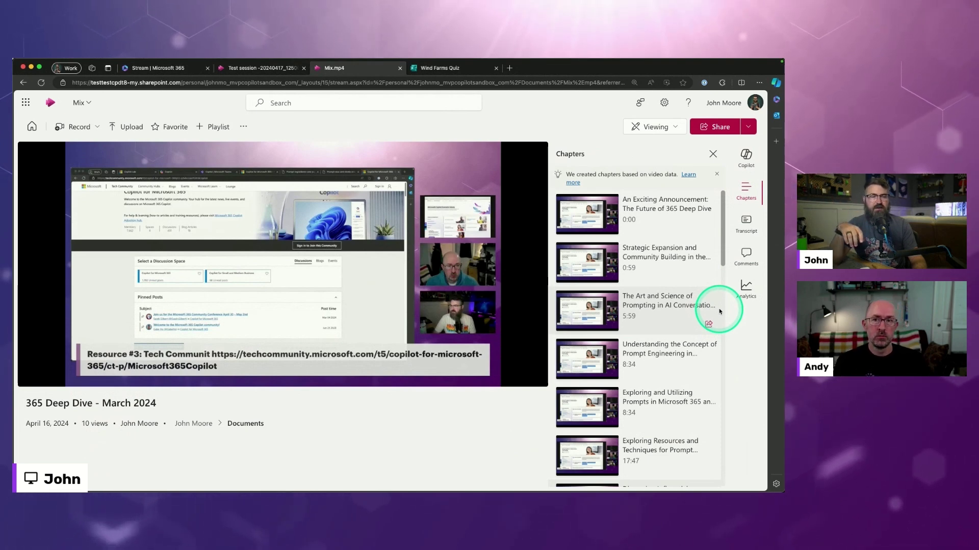
Step: Return to editing mode and delete the 10:33 to 15:16 cut from the middle of the video
{"action": "left_click", "coordinate": [670, 137]}
{"action": "left_click", "coordinate": [657, 150]}
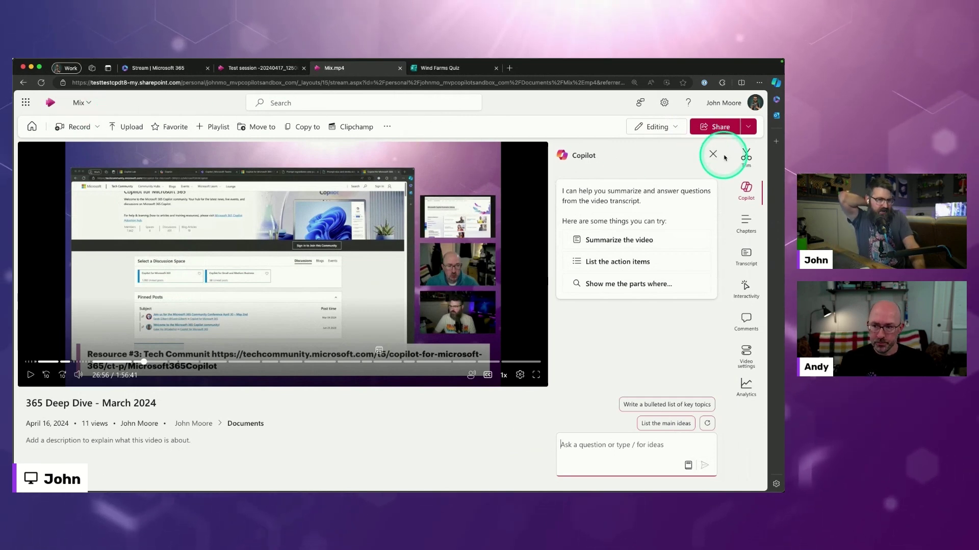
{"action": "left_click", "coordinate": [745, 159]}
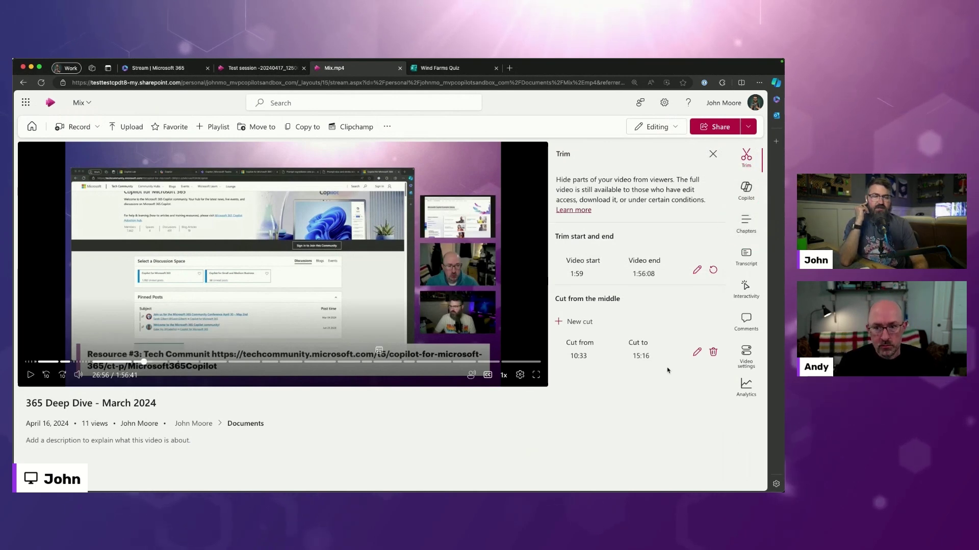
{"action": "left_click", "coordinate": [712, 353]}
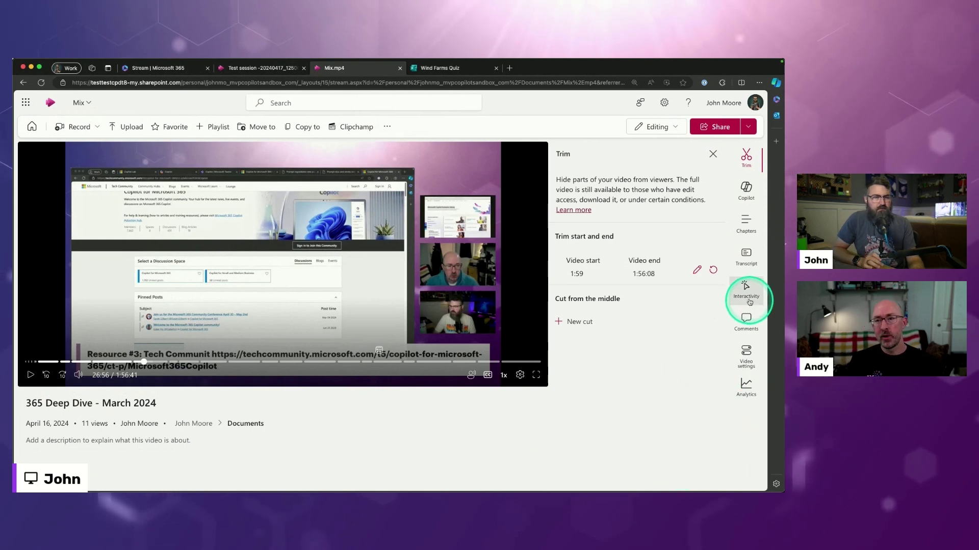
Step: Show the video's transcript, and open its Documents folder in OneDrive to review the version history of Mix.mp4
{"action": "left_click", "coordinate": [747, 260]}
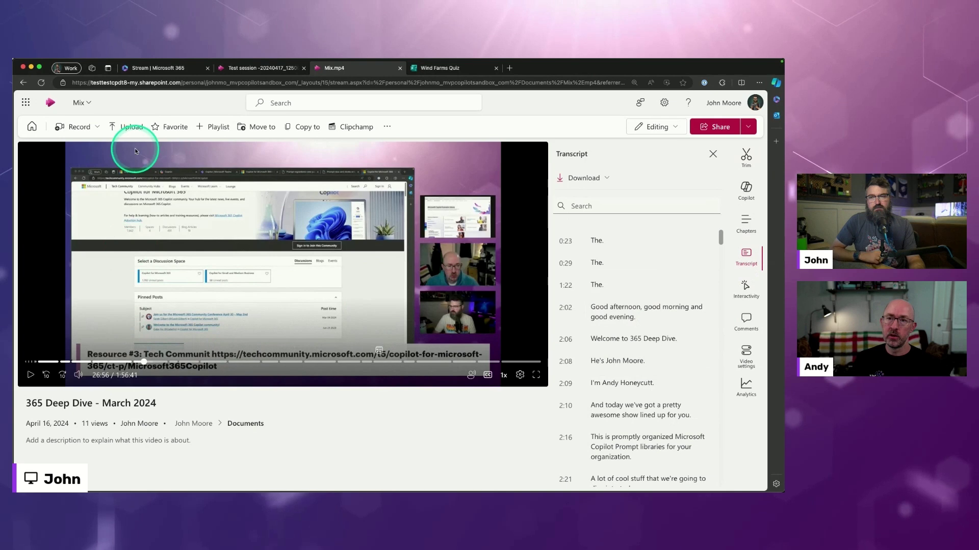
{"action": "left_click", "coordinate": [82, 102]}
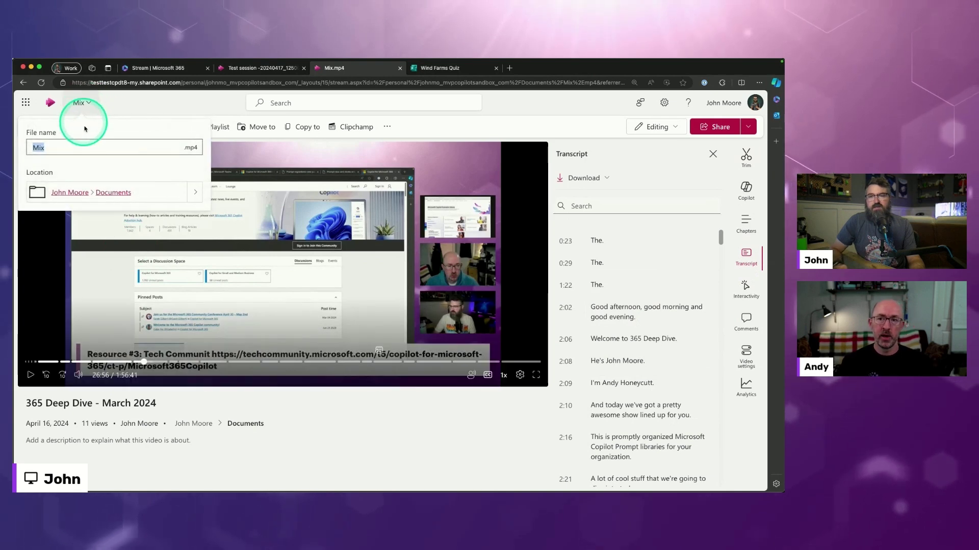
{"action": "left_click", "coordinate": [110, 195]}
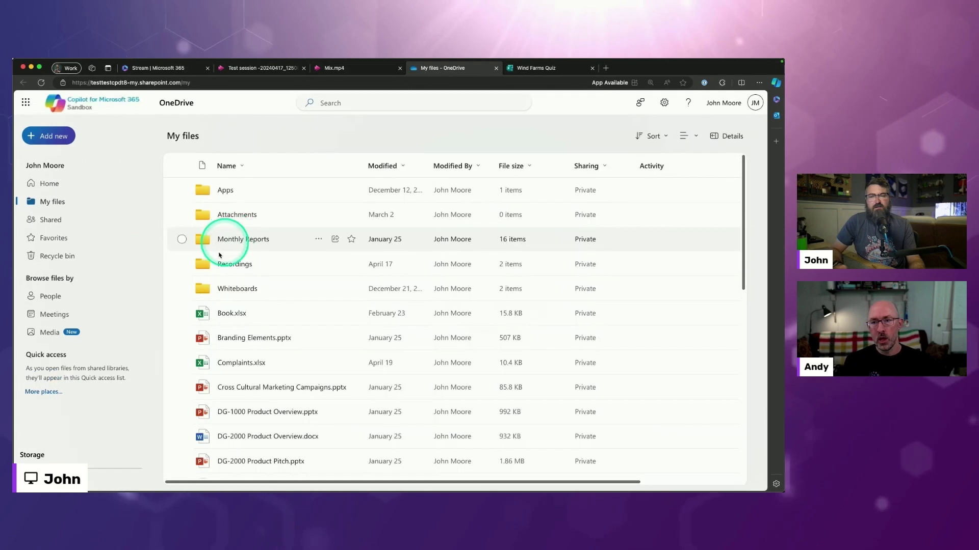
{"action": "scroll", "coordinate": [411, 388], "scroll_direction": "down", "scroll_amount": 10}
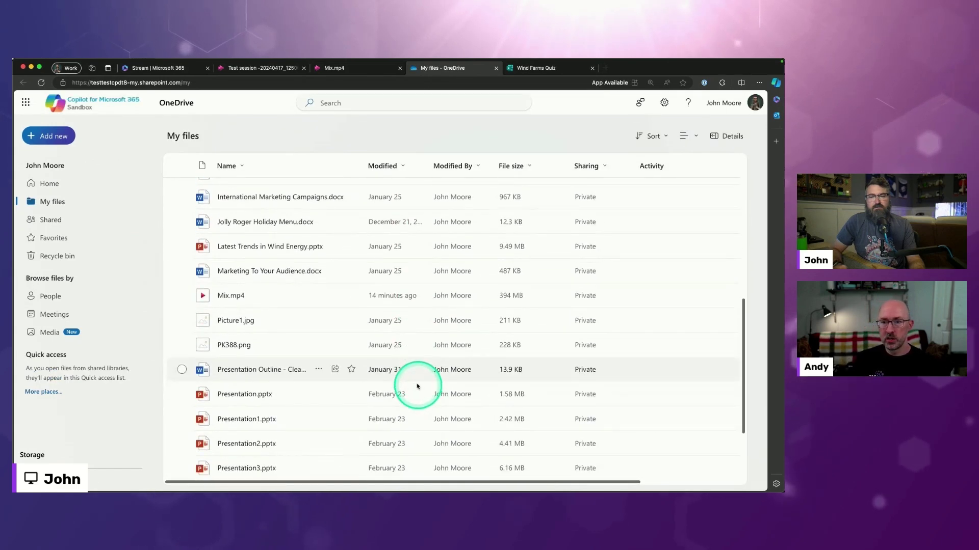
{"action": "left_click", "coordinate": [184, 297]}
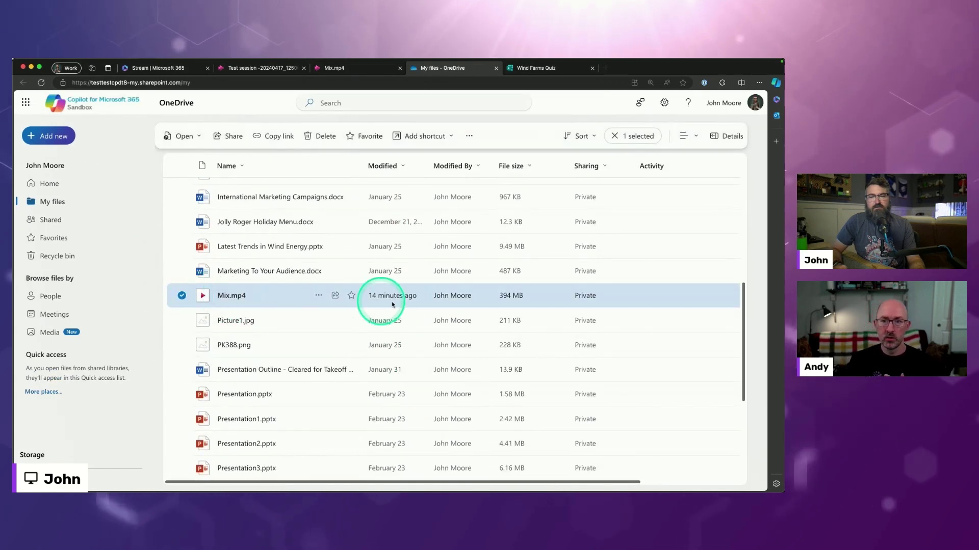
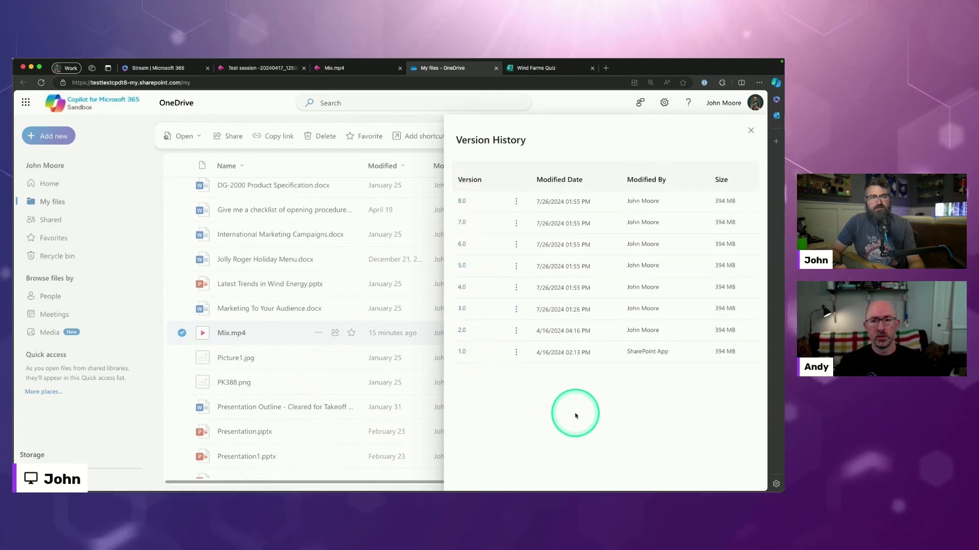
{"action": "left_click", "coordinate": [749, 131]}
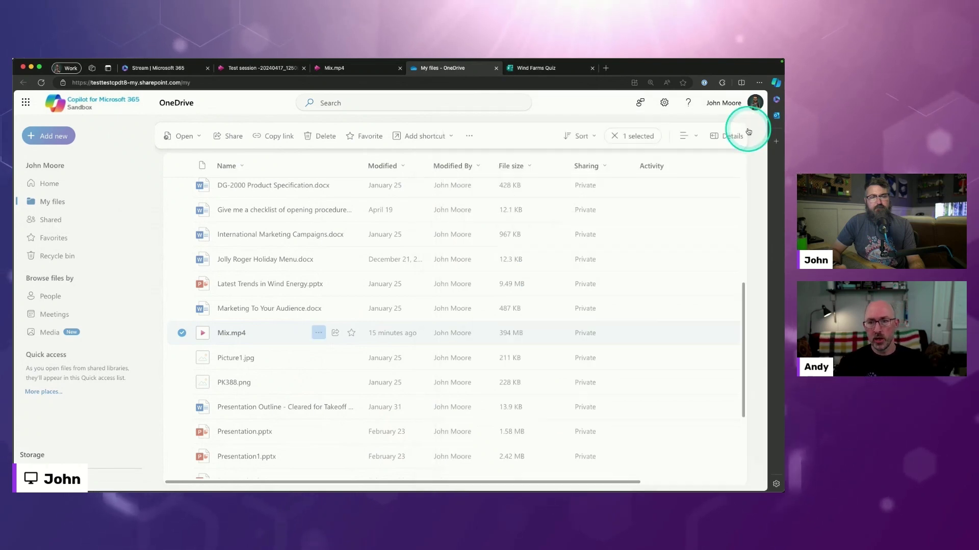
Step: Examine the details of Mix.mp4, including its activity, duration and file size, and look over its available file actions
{"action": "left_click", "coordinate": [319, 334]}
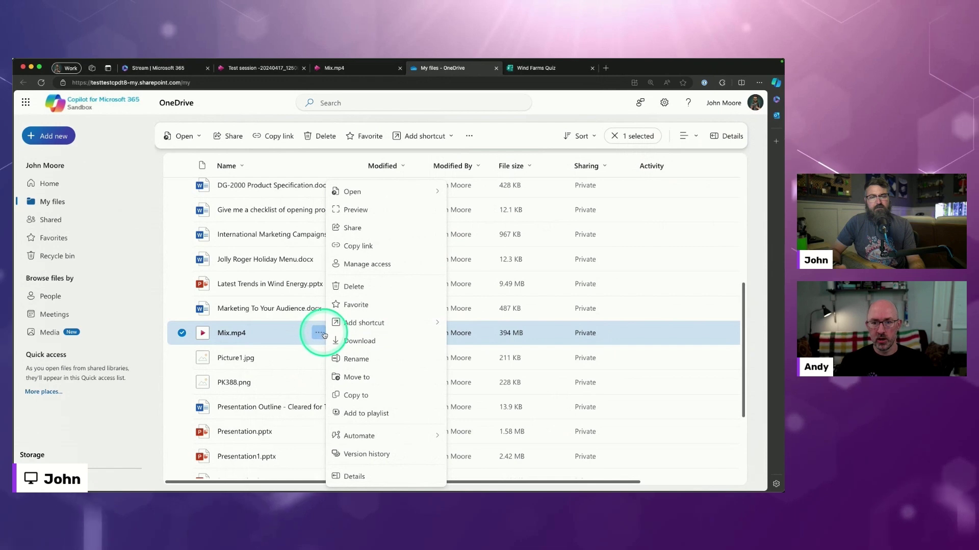
{"action": "left_click", "coordinate": [347, 471]}
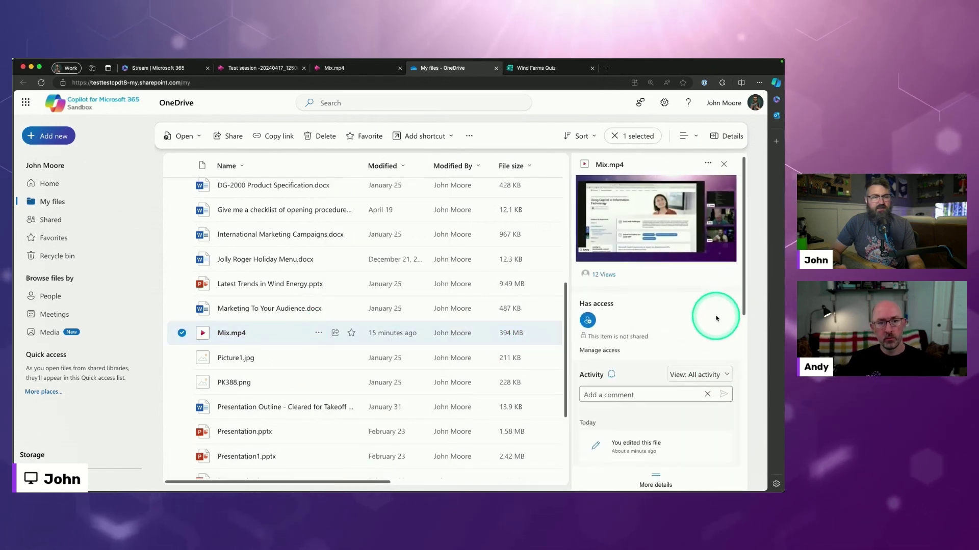
{"action": "scroll", "coordinate": [716, 318], "scroll_direction": "down", "scroll_amount": 3}
{"action": "scroll", "coordinate": [716, 319], "scroll_direction": "down", "scroll_amount": 1}
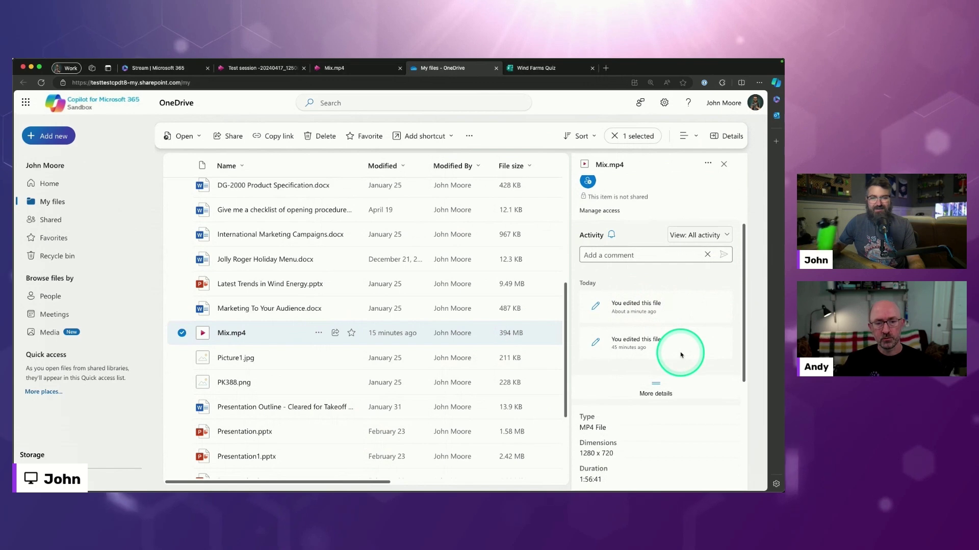
{"action": "scroll", "coordinate": [680, 355], "scroll_direction": "down", "scroll_amount": 3}
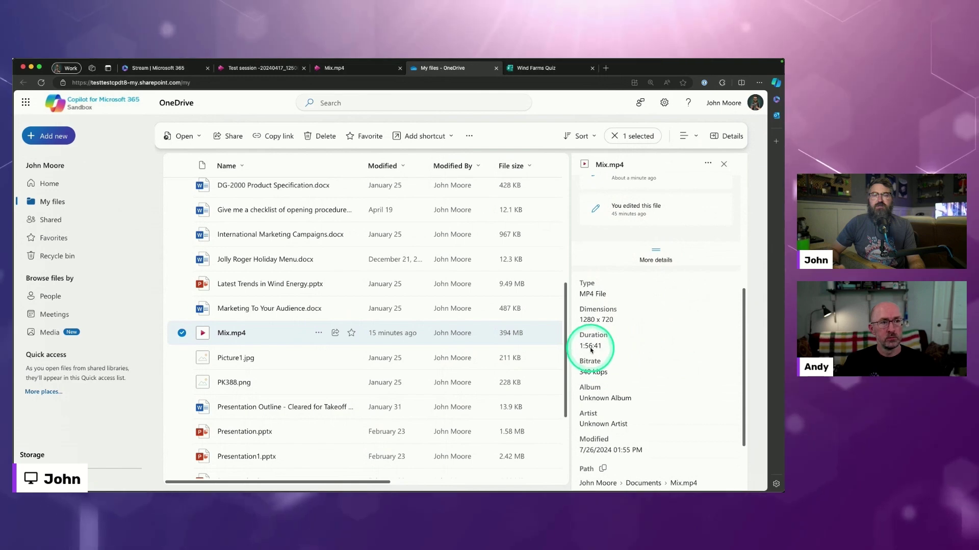
{"action": "scroll", "coordinate": [647, 413], "scroll_direction": "down", "scroll_amount": 1}
{"action": "scroll", "coordinate": [653, 413], "scroll_direction": "up", "scroll_amount": 1}
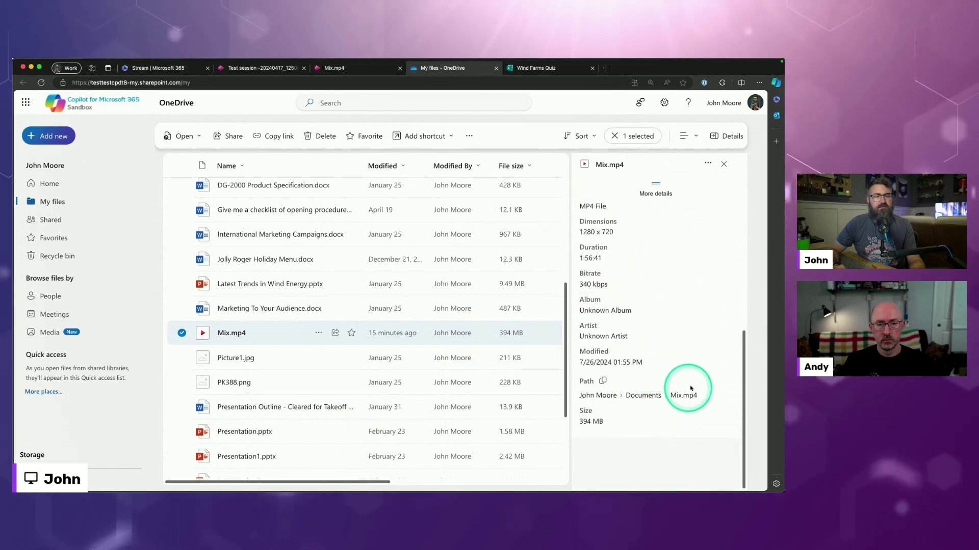
{"action": "scroll", "coordinate": [712, 349], "scroll_direction": "up", "scroll_amount": 10}
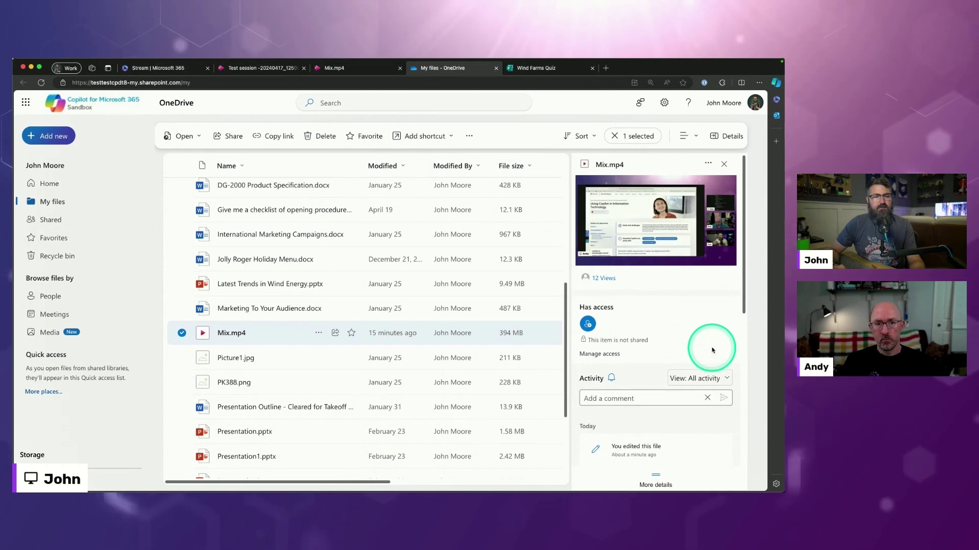
{"action": "scroll", "coordinate": [663, 395], "scroll_direction": "down", "scroll_amount": 5}
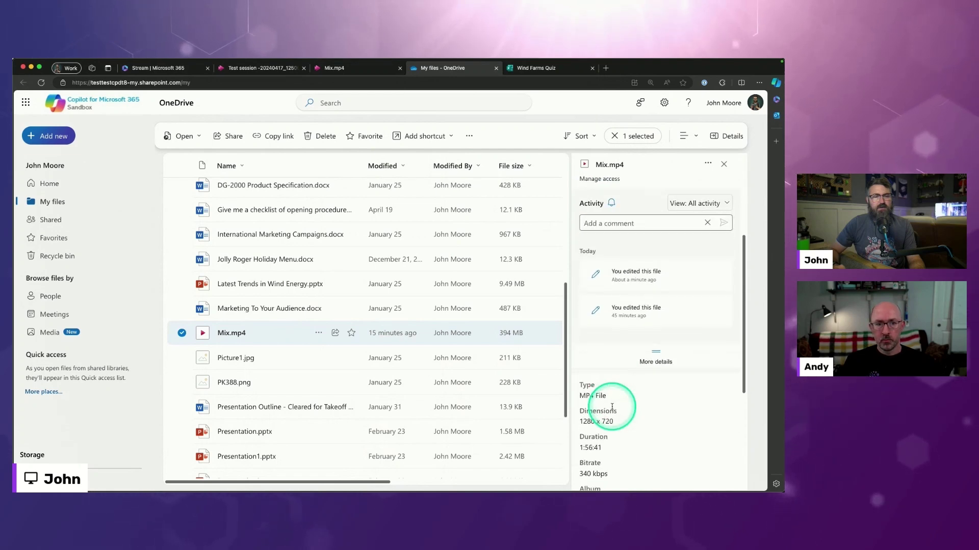
{"action": "left_click", "coordinate": [319, 334]}
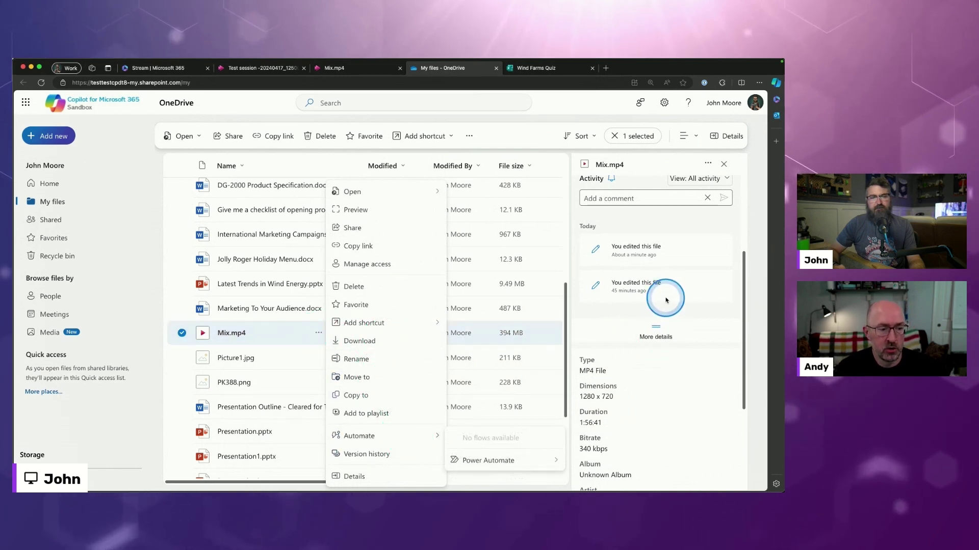
Step: Switch back to the Mix.mp4 video in Stream and jump playback to 29:54
{"action": "left_click", "coordinate": [372, 69]}
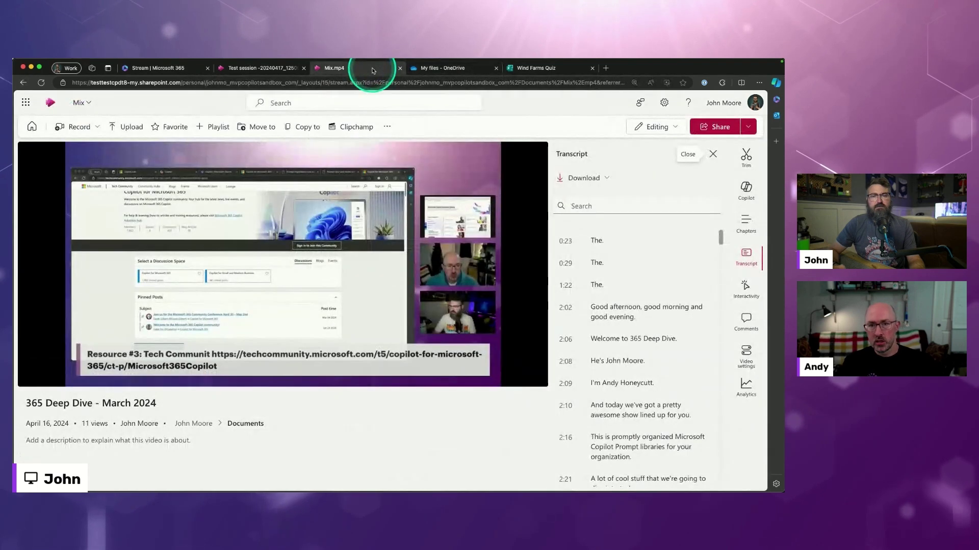
{"action": "mouse_move", "coordinate": [224, 316]}
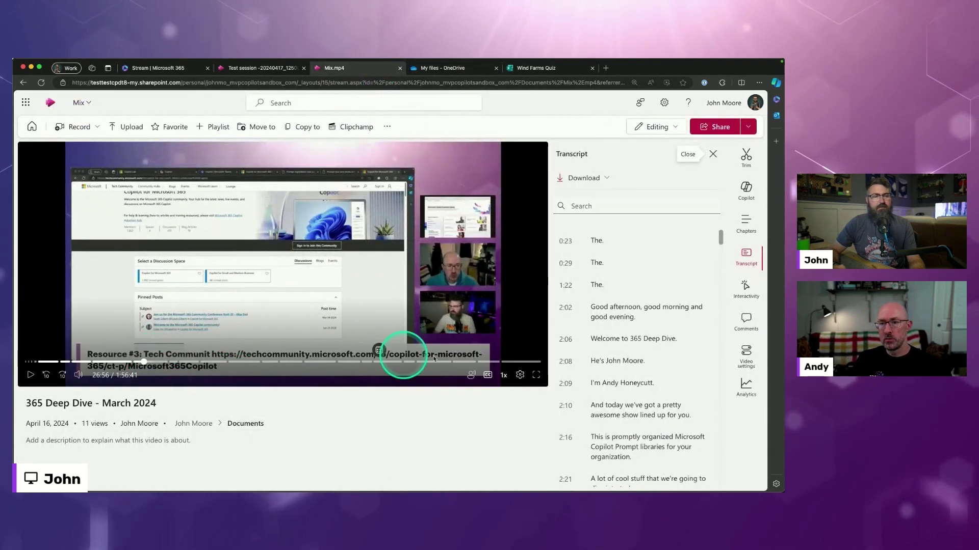
{"action": "left_click", "coordinate": [157, 362]}
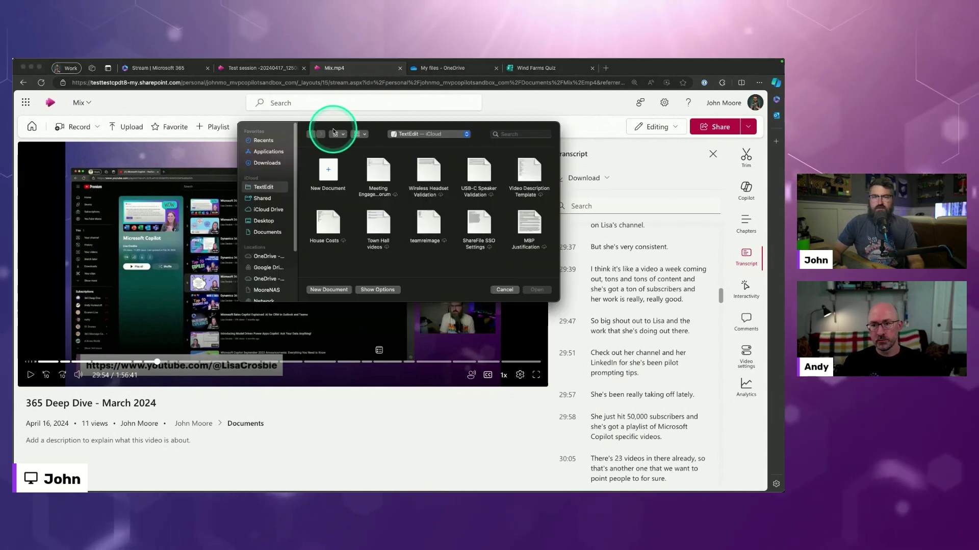
Step: Create a blank TextEdit document, reposition its window over the video, and return to Stream
{"action": "left_click", "coordinate": [334, 289]}
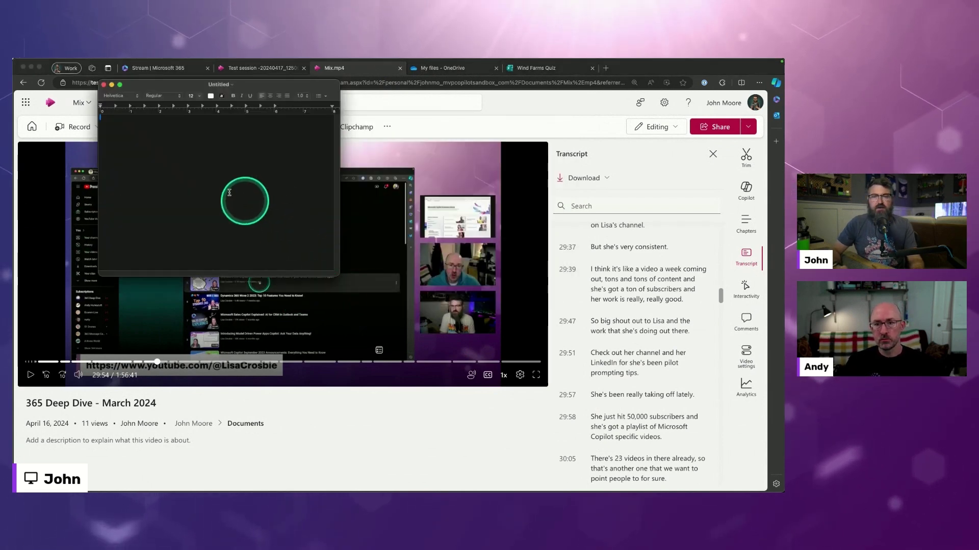
{"action": "left_click_drag", "start_coordinate": [152, 89], "coordinate": [336, 120]}
{"action": "left_click", "coordinate": [142, 290]}
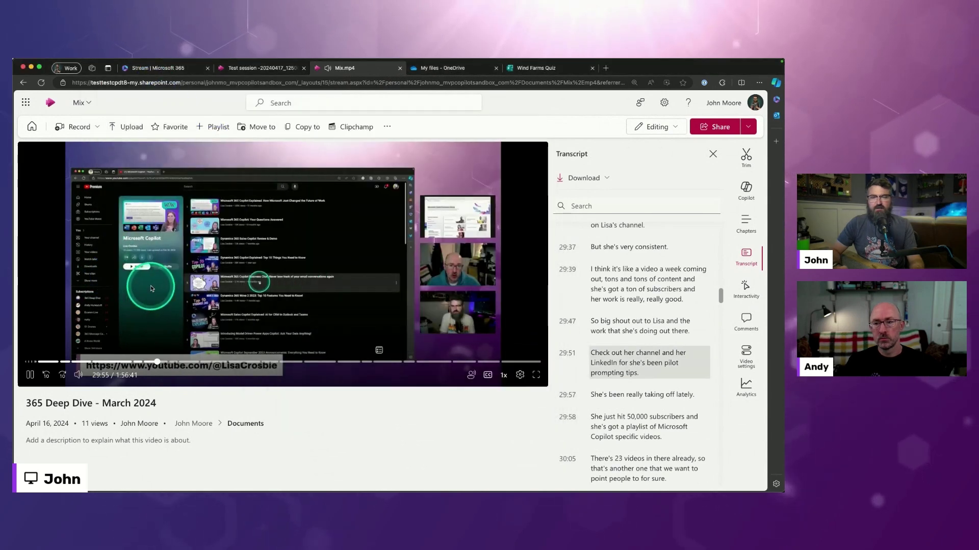
Step: Select the transcript passage from the 29:51 line through the end of the 30:05 line
{"action": "left_click", "coordinate": [572, 354]}
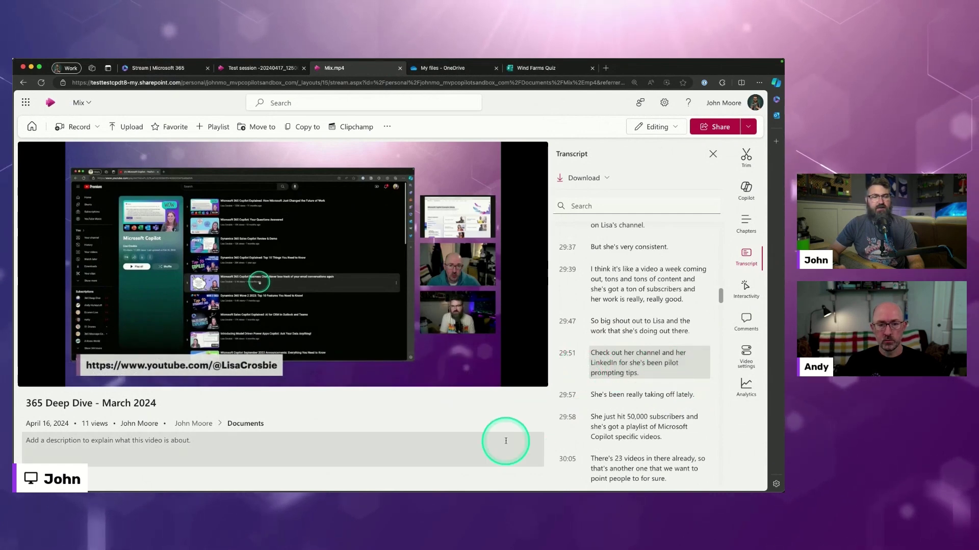
{"action": "scroll", "coordinate": [613, 431], "scroll_direction": "down", "scroll_amount": 1}
{"action": "scroll", "coordinate": [613, 430], "scroll_direction": "down", "scroll_amount": 5}
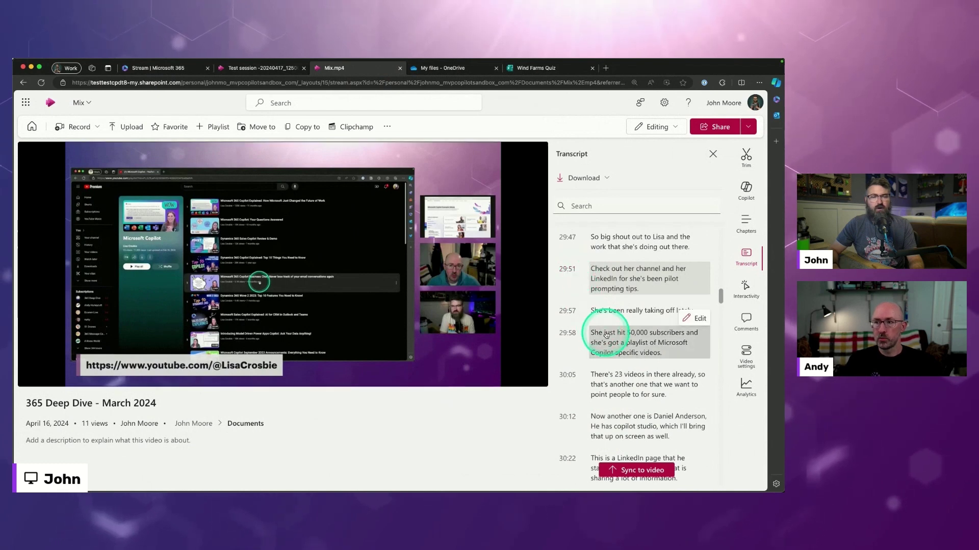
{"action": "left_click_drag", "start_coordinate": [557, 257], "coordinate": [691, 392]}
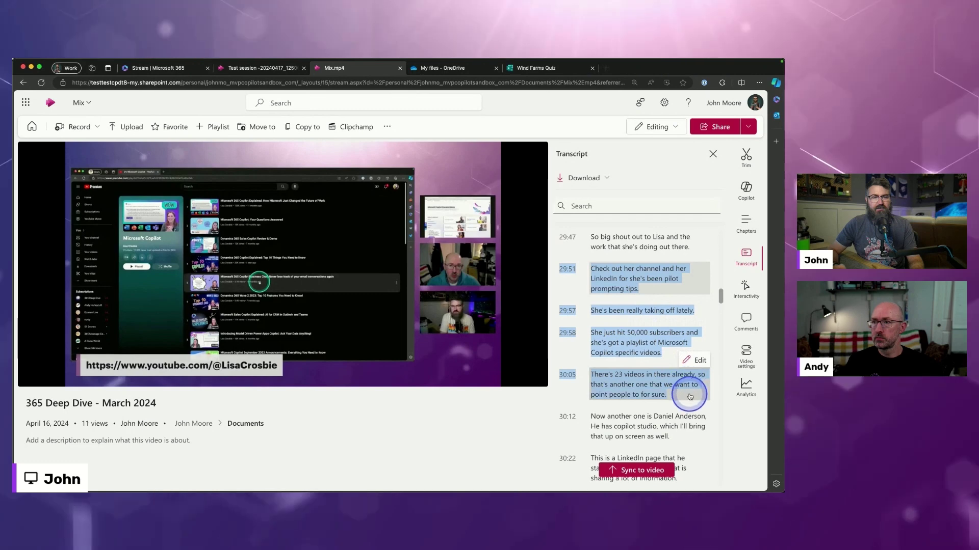
Step: Try pasting the selected transcript passage into the blank TextEdit document, and undo the paste
{"action": "key", "text": "super+Tab"}
{"action": "left_click", "coordinate": [334, 212]}
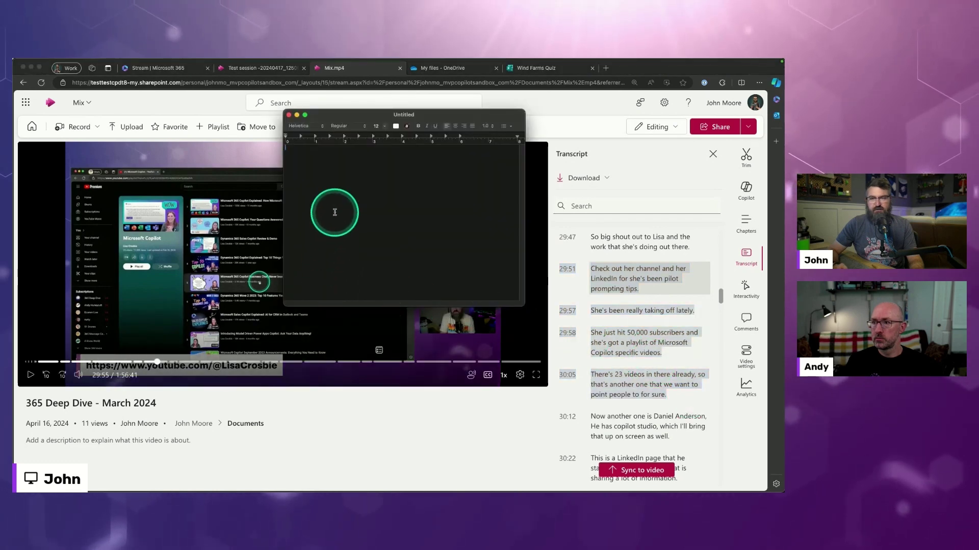
{"action": "key", "text": "super+v"}
{"action": "key", "text": "super+z"}
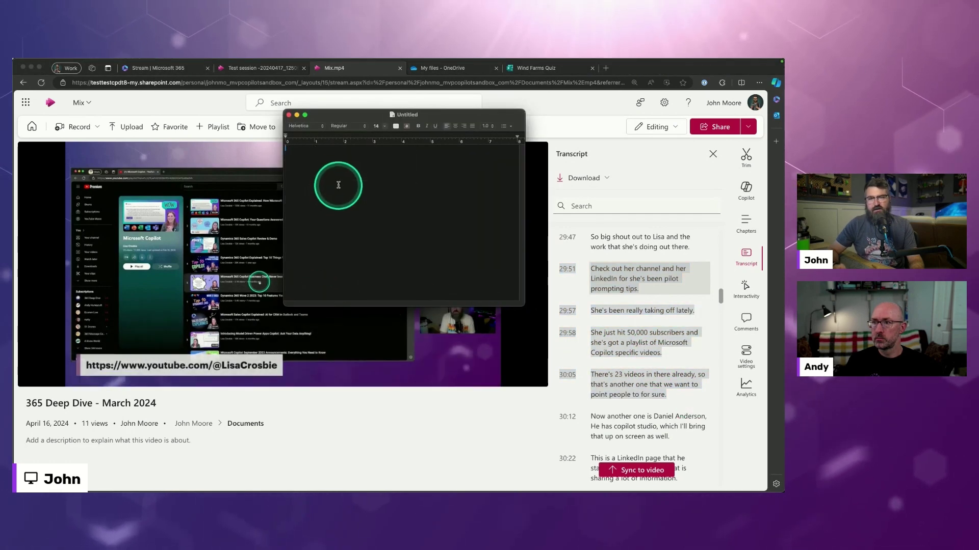
Step: Close the untitled TextEdit document, deleting it instead of saving
{"action": "key", "text": "super+w"}
{"action": "key", "text": "super+space"}
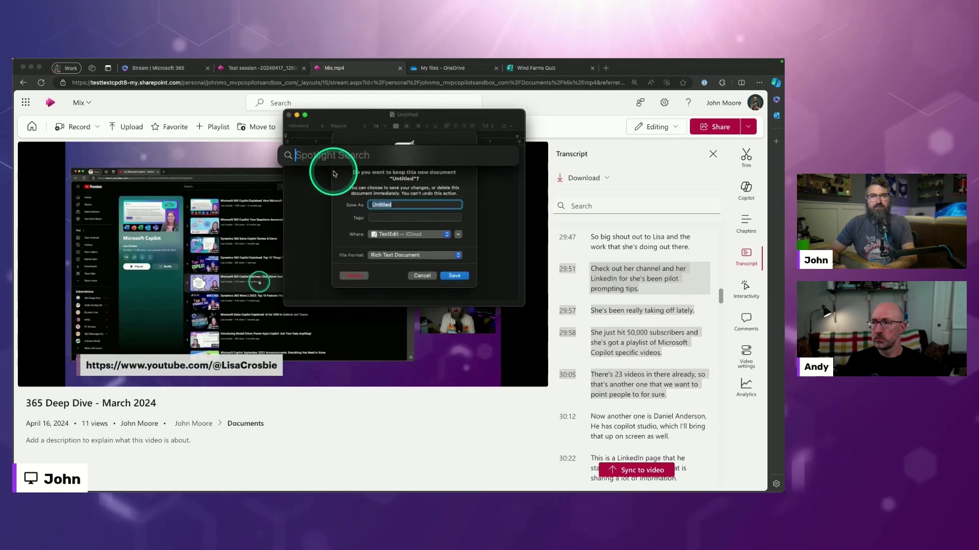
{"action": "left_click", "coordinate": [359, 274]}
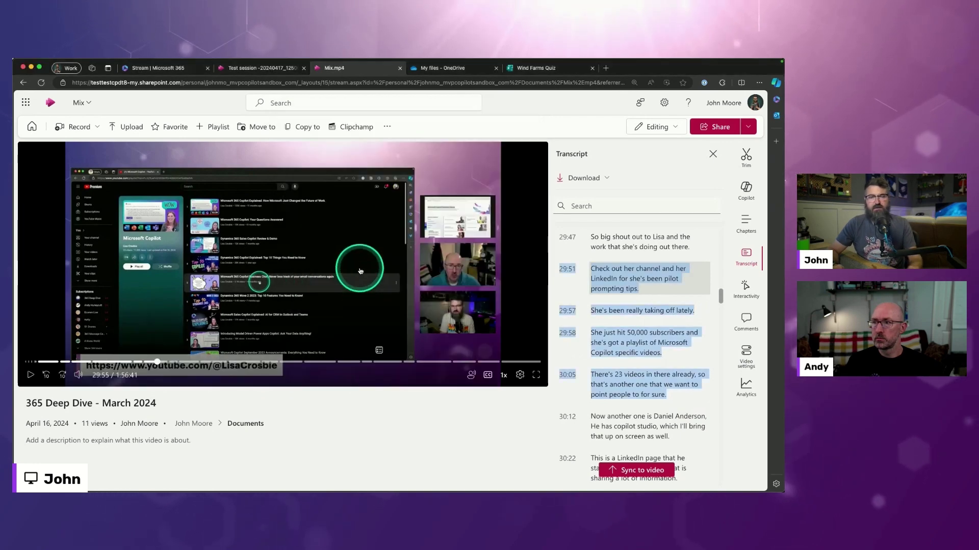
{"action": "key", "text": "Return"}
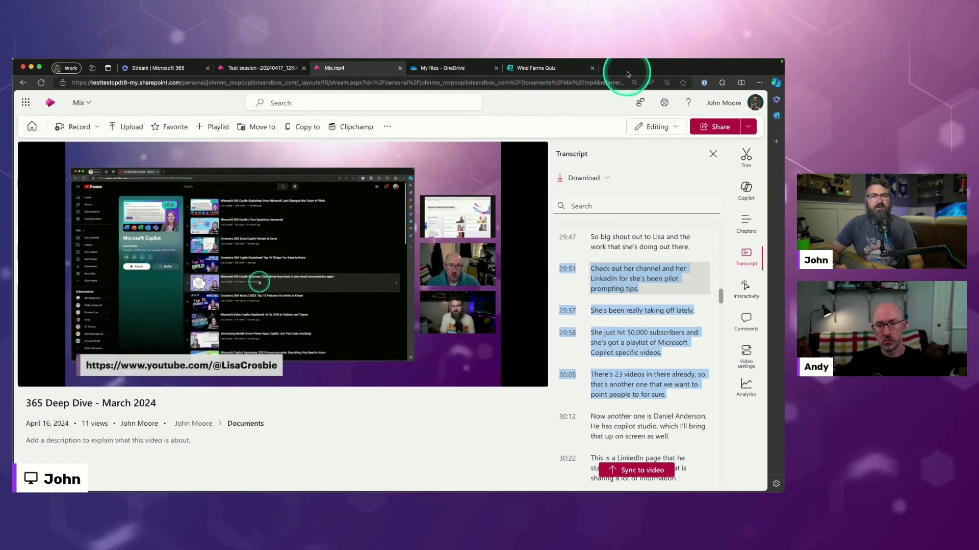
Step: Create a new Word document with word.new and paste the copied transcript passage covering 29:51 to 30:05 into it
{"action": "left_click", "coordinate": [606, 67]}
{"action": "type", "text": "word.new"}
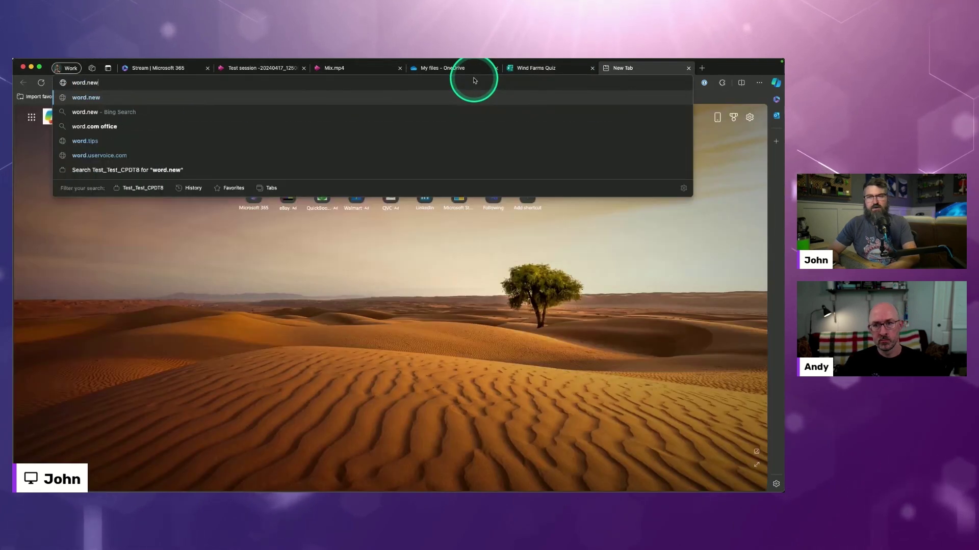
{"action": "key", "text": "Return"}
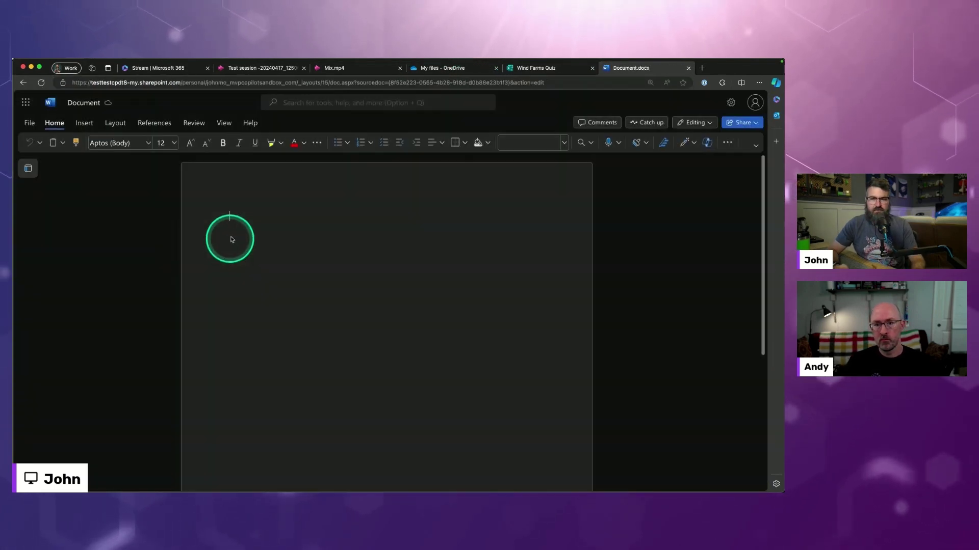
{"action": "type", "text": "29:51 29 minutes 51 seconds Check out her channel and her LinkedIn for she's been pilot prompting tips. 29:57 29 minutes 57 seconds She's been really taking off lately. 29:58 29 minutes 58 seconds She just hit 50,000 subscribers and she's got a playlist of Microsoft Copilot specific videos. 30:05 30 minutes 5 seconds There's 23 videos in there already, so that's another one that we want to point people to for sure."}
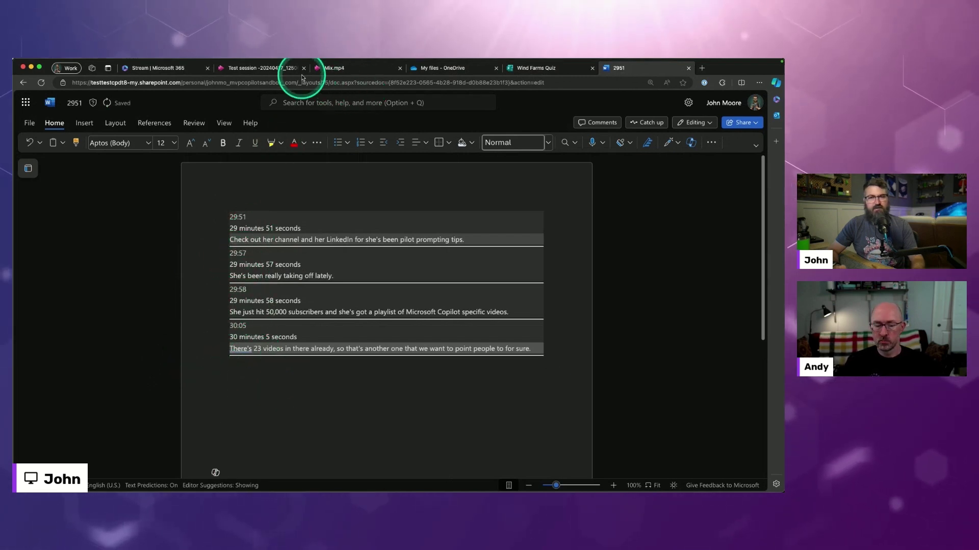
Step: Return to the Stream video, move playback to about 49:56, and sync the transcript to that point
{"action": "left_click", "coordinate": [334, 68]}
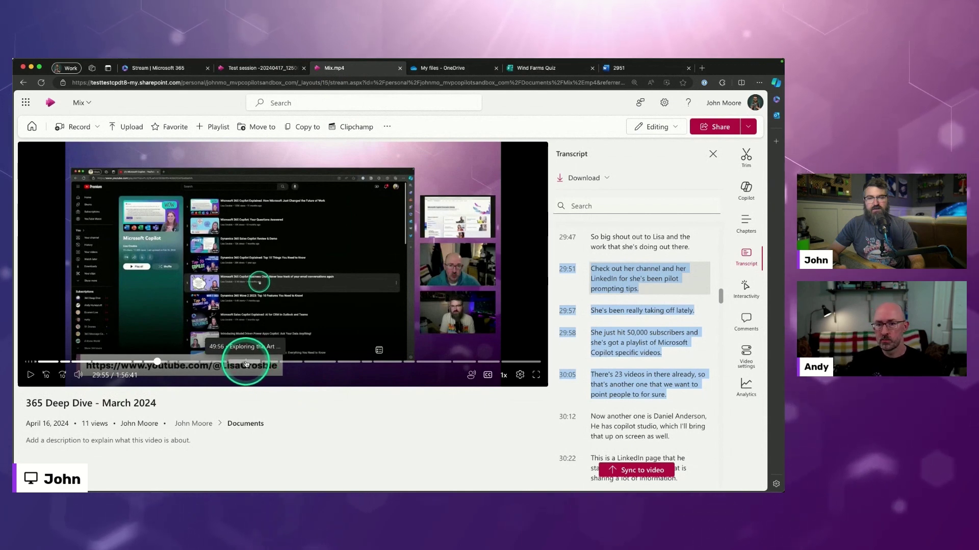
{"action": "left_click", "coordinate": [247, 363]}
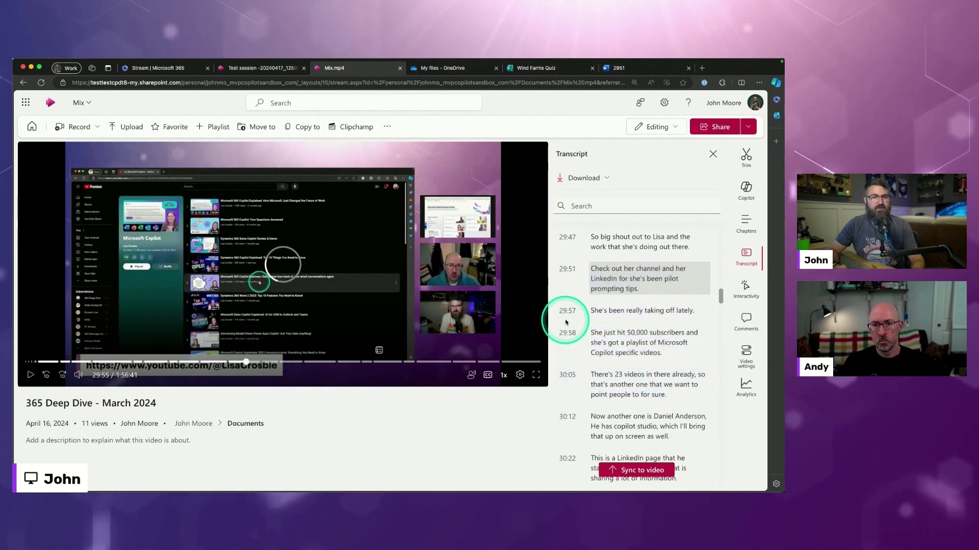
{"action": "left_click", "coordinate": [299, 277]}
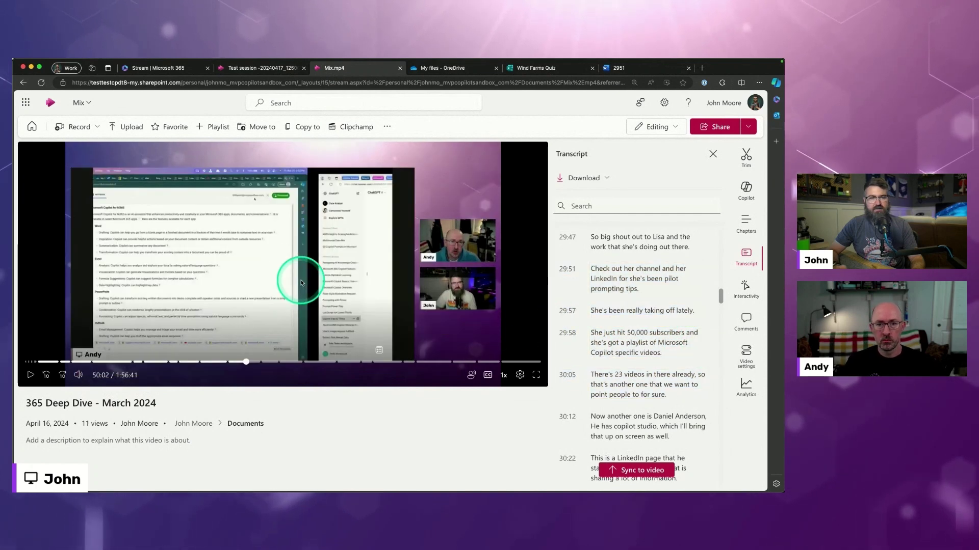
{"action": "left_click", "coordinate": [638, 468]}
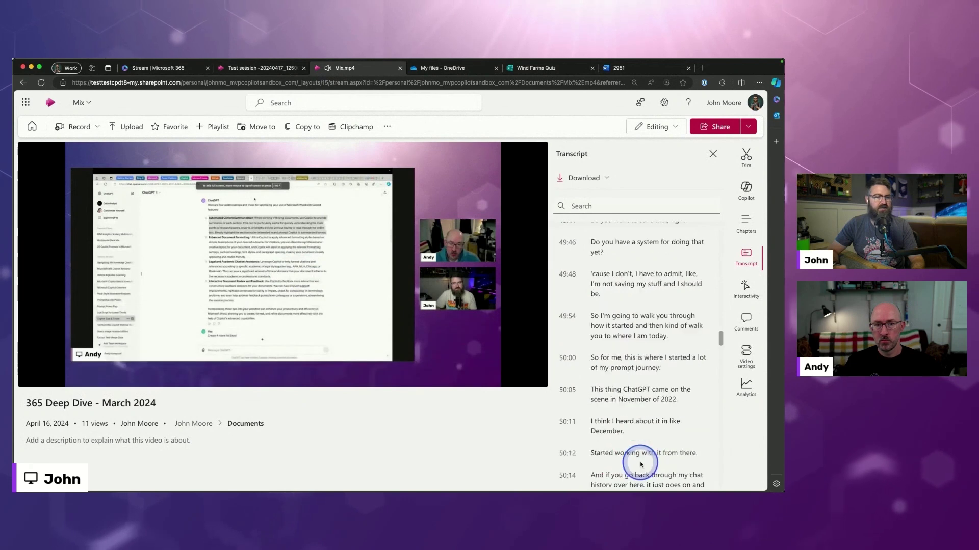
Step: Select the transcript passage from the 50:00 line through the end of the 50:14 line
{"action": "left_click", "coordinate": [630, 350]}
{"action": "scroll", "coordinate": [627, 356], "scroll_direction": "down", "scroll_amount": 3}
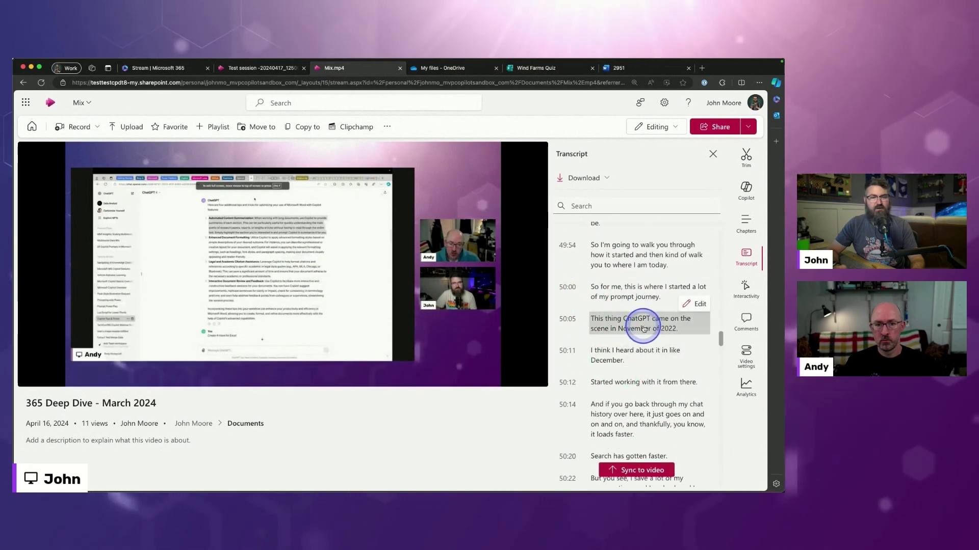
{"action": "left_click_drag", "start_coordinate": [573, 265], "coordinate": [673, 433]}
{"action": "left_click", "coordinate": [556, 285]}
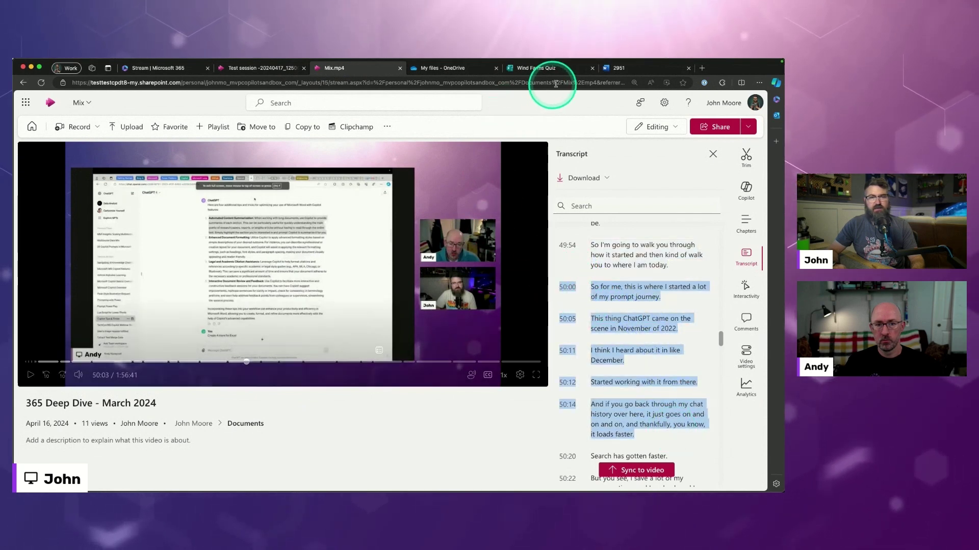
Step: Paste the passage starting at 50:00 into the Word document below the first transcript excerpt
{"action": "left_click", "coordinate": [617, 68]}
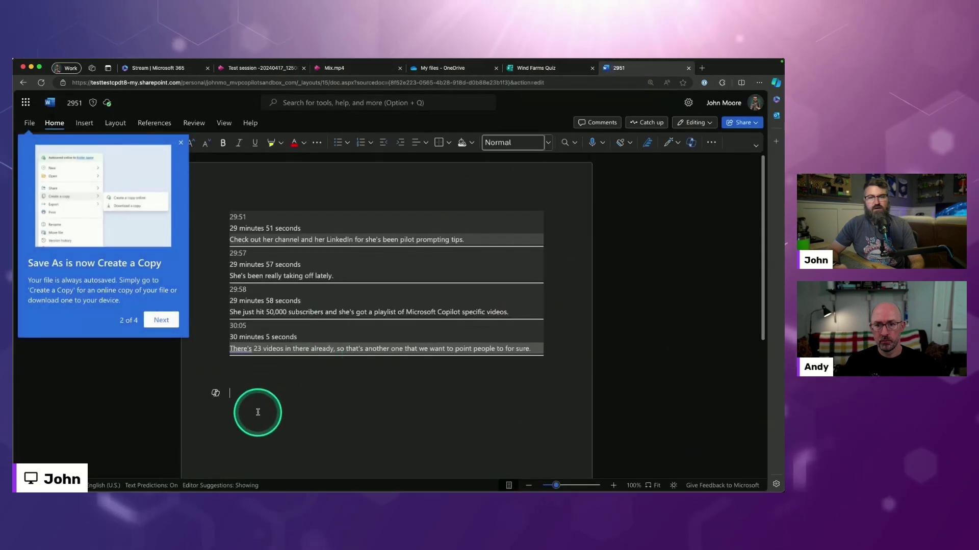
{"action": "key", "text": "super+v"}
{"action": "scroll", "coordinate": [257, 332], "scroll_direction": "up", "scroll_amount": 10}
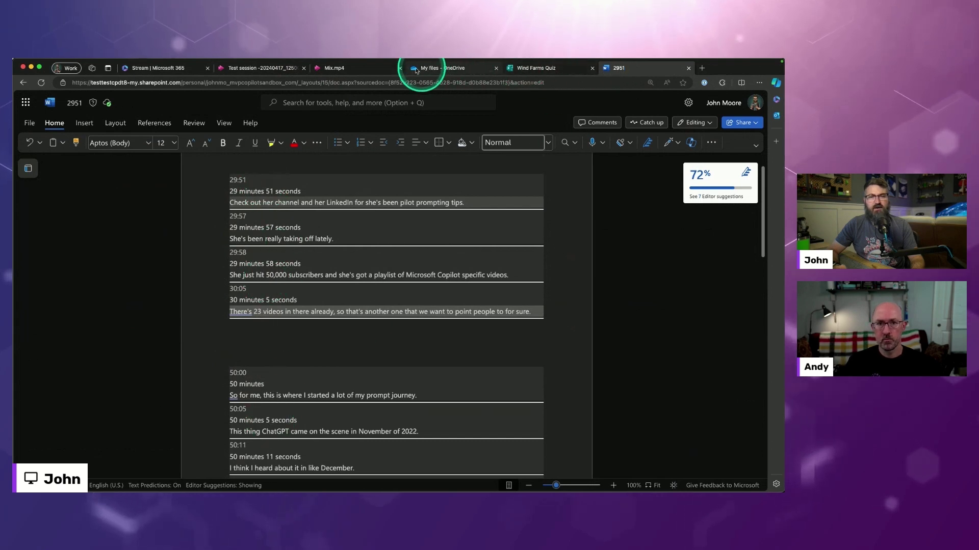
Step: Add a middle cut to the Stream video from 29:50 to 1:15:00 and save it, checking the excerpt timestamps in Word
{"action": "left_click", "coordinate": [372, 72]}
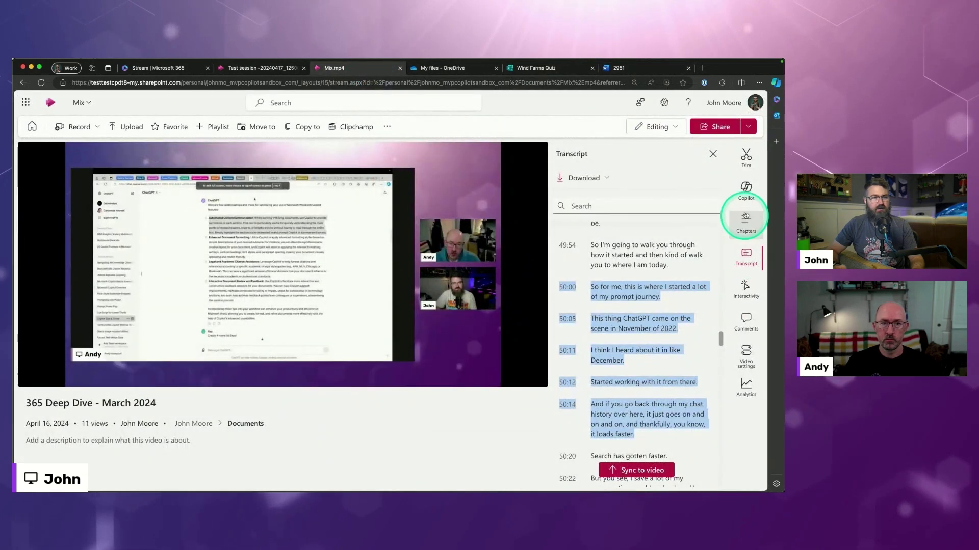
{"action": "left_click", "coordinate": [745, 162]}
{"action": "left_click", "coordinate": [575, 321]}
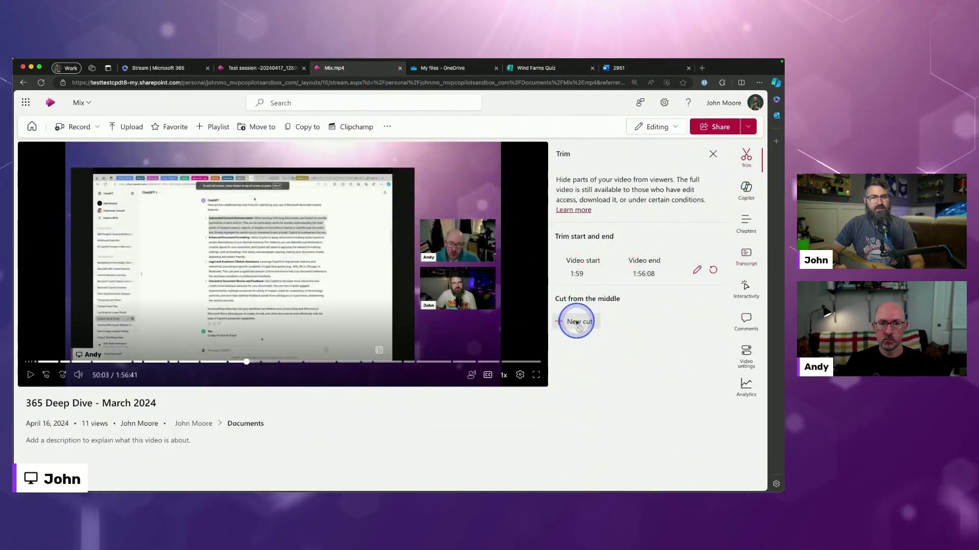
{"action": "left_click_drag", "start_coordinate": [589, 356], "coordinate": [549, 357]}
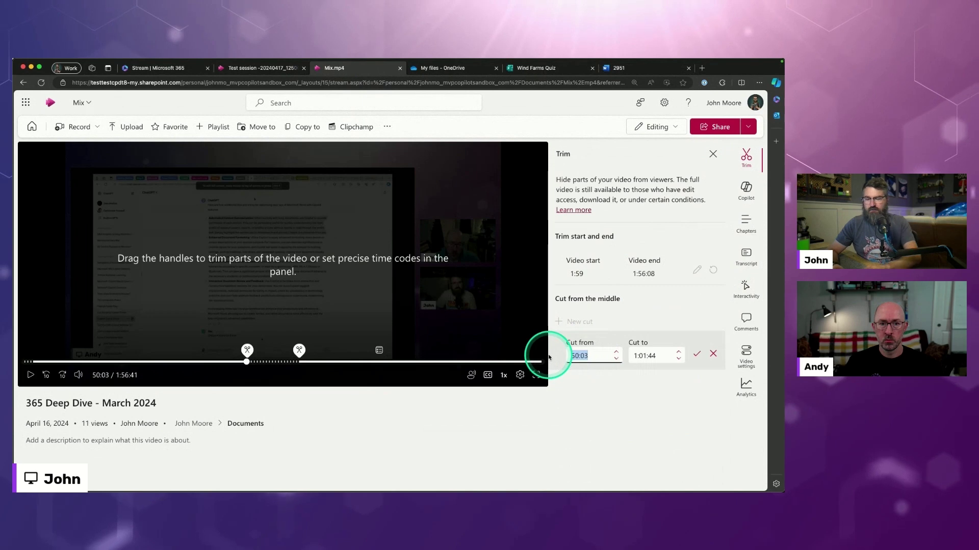
{"action": "type", "text": "29:50"}
{"action": "key", "text": "Tab"}
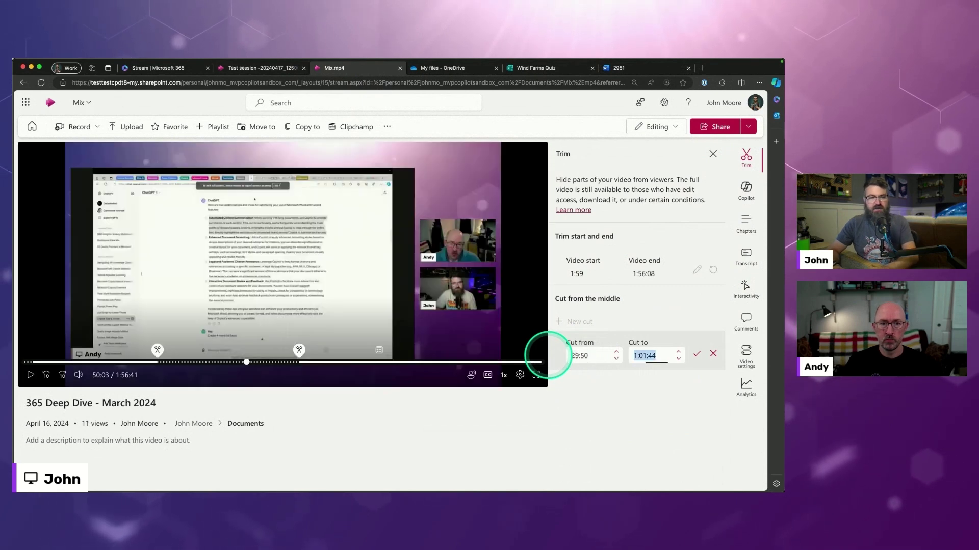
{"action": "left_click", "coordinate": [614, 68]}
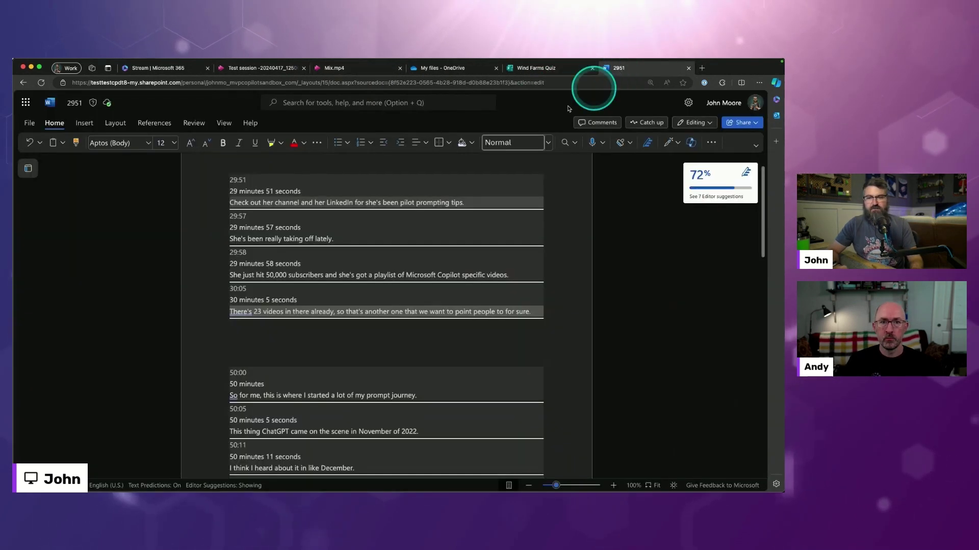
{"action": "left_click", "coordinate": [326, 67]}
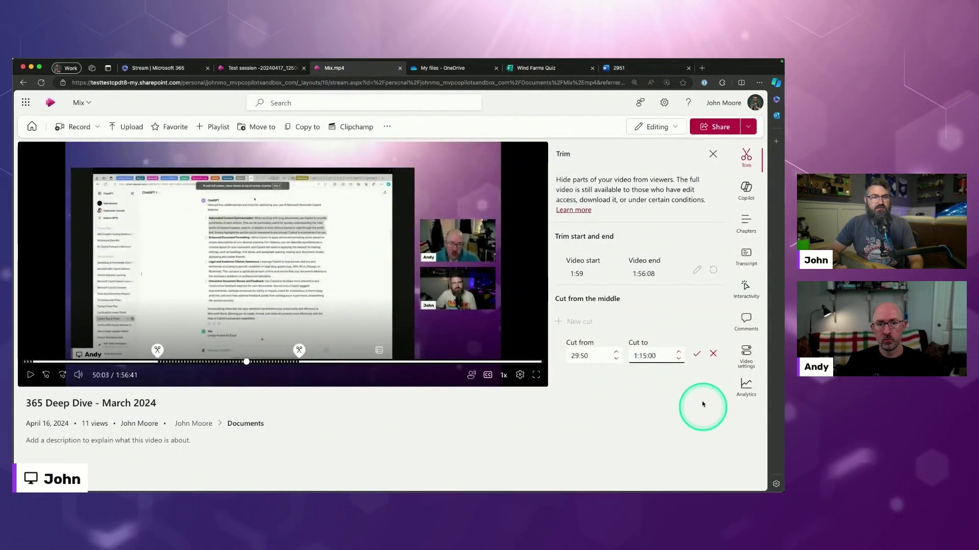
{"action": "left_click", "coordinate": [696, 353]}
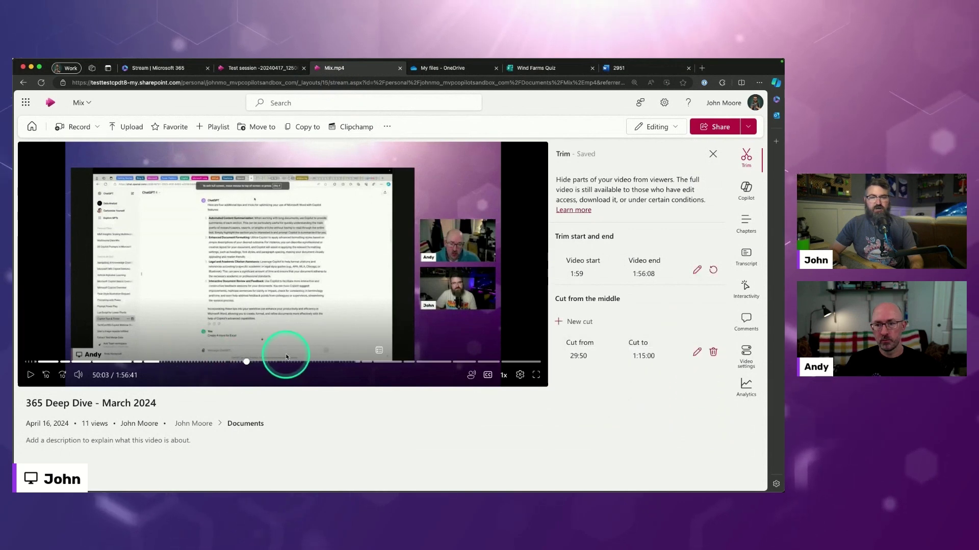
Step: Switch the video from Editing to Viewing mode and check its trimmed duration
{"action": "left_click", "coordinate": [664, 129]}
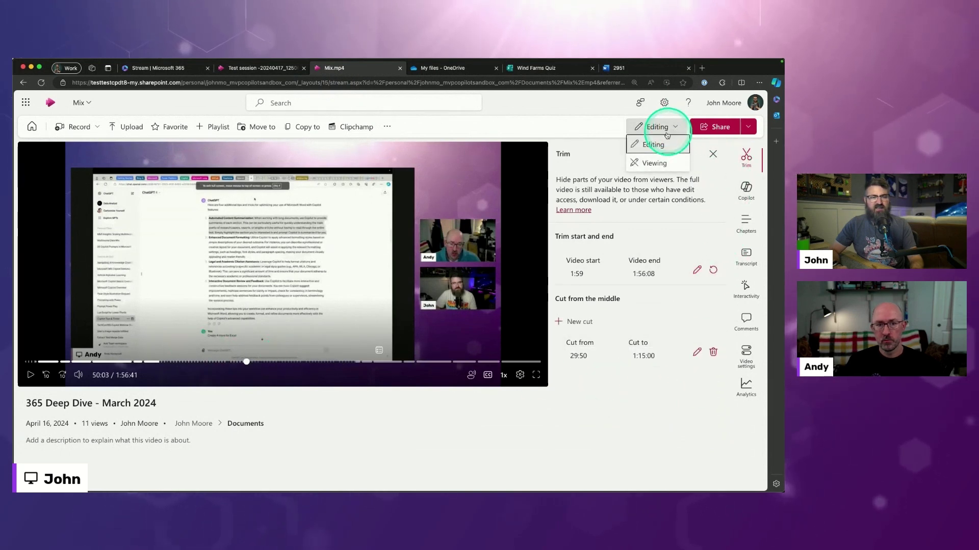
{"action": "left_click", "coordinate": [653, 162]}
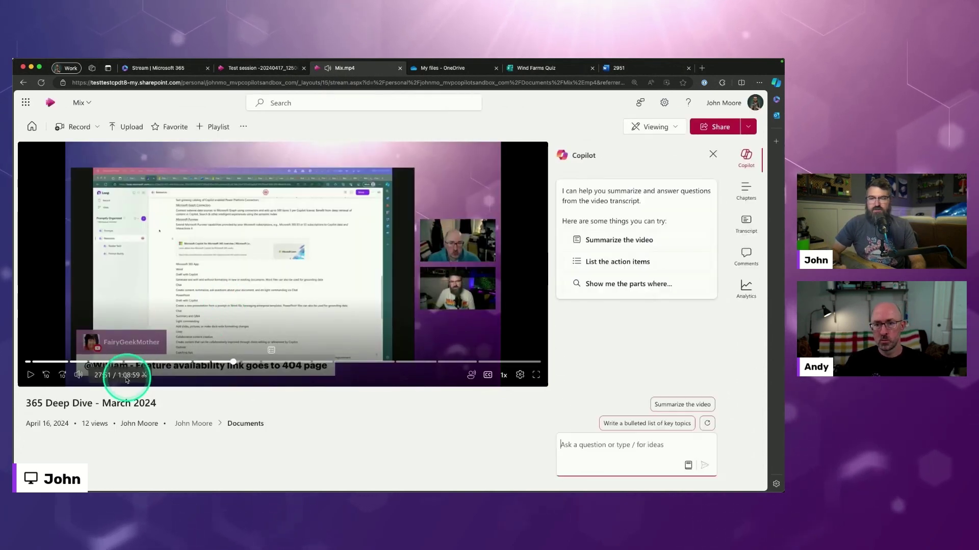
{"action": "mouse_move", "coordinate": [129, 382]}
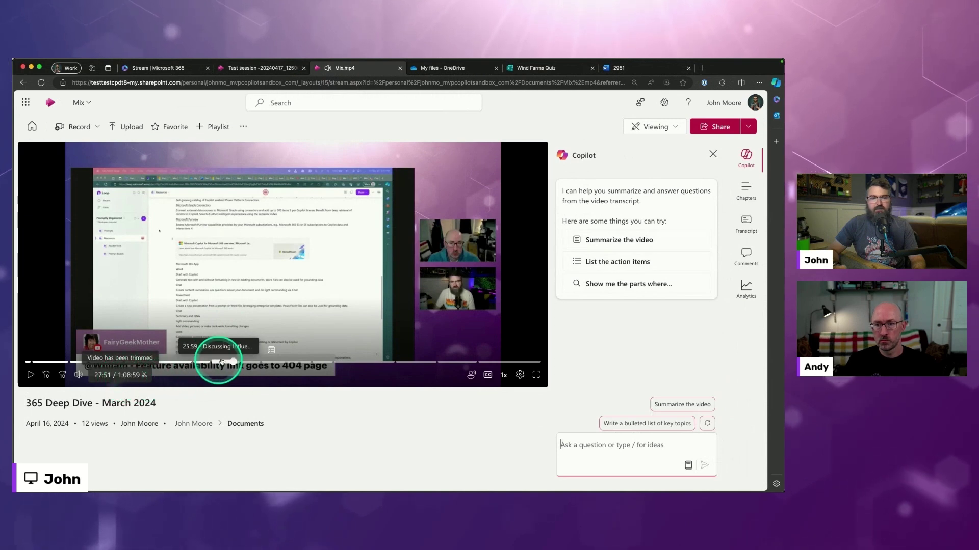
Step: Open the transcript in Viewing mode and search it for 29:51, checking that timestamp in the Word document
{"action": "left_click", "coordinate": [722, 232]}
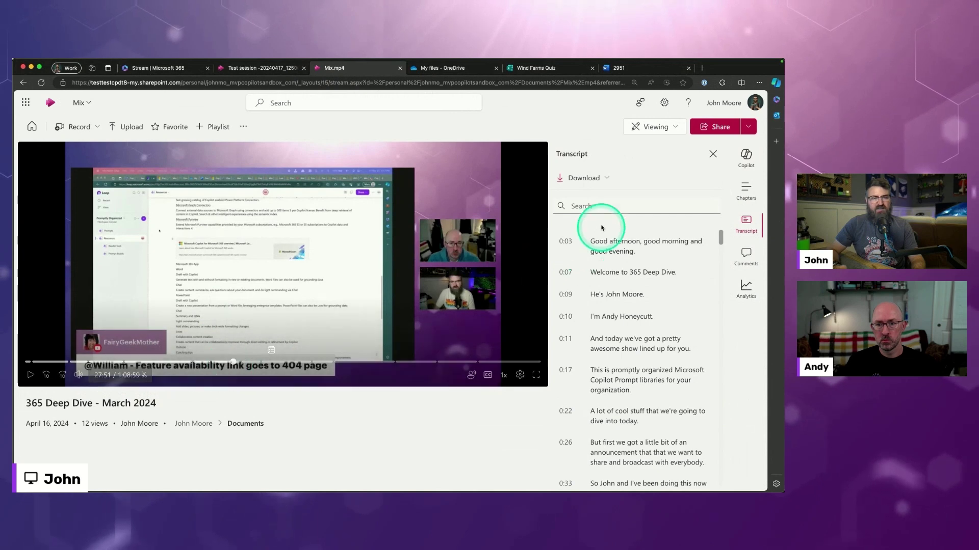
{"action": "left_click", "coordinate": [591, 206]}
{"action": "left_click", "coordinate": [616, 70]}
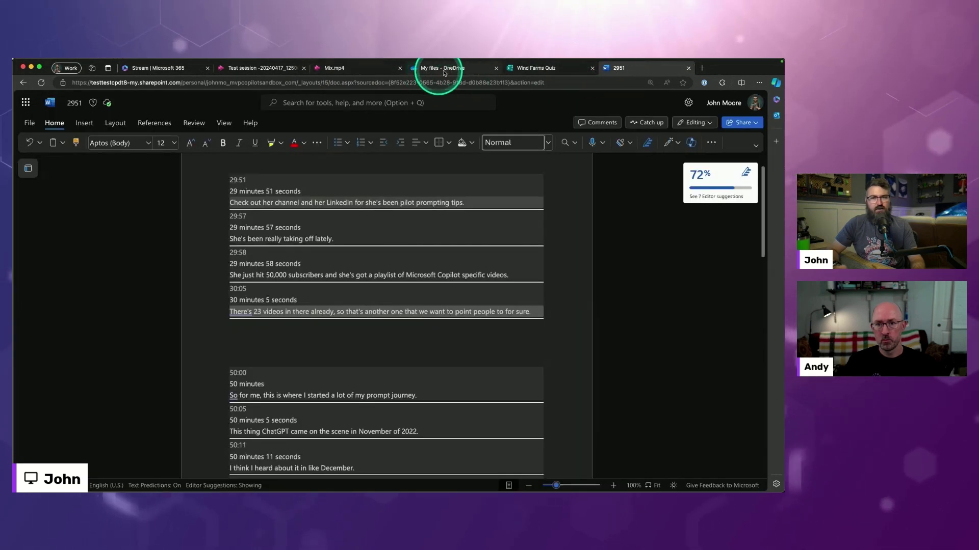
{"action": "left_click", "coordinate": [379, 70]}
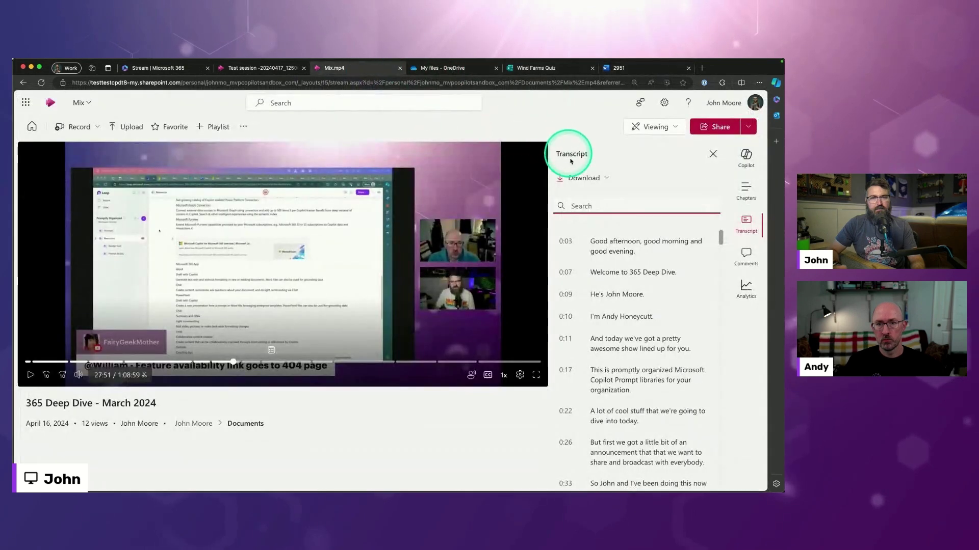
{"action": "left_click", "coordinate": [584, 207]}
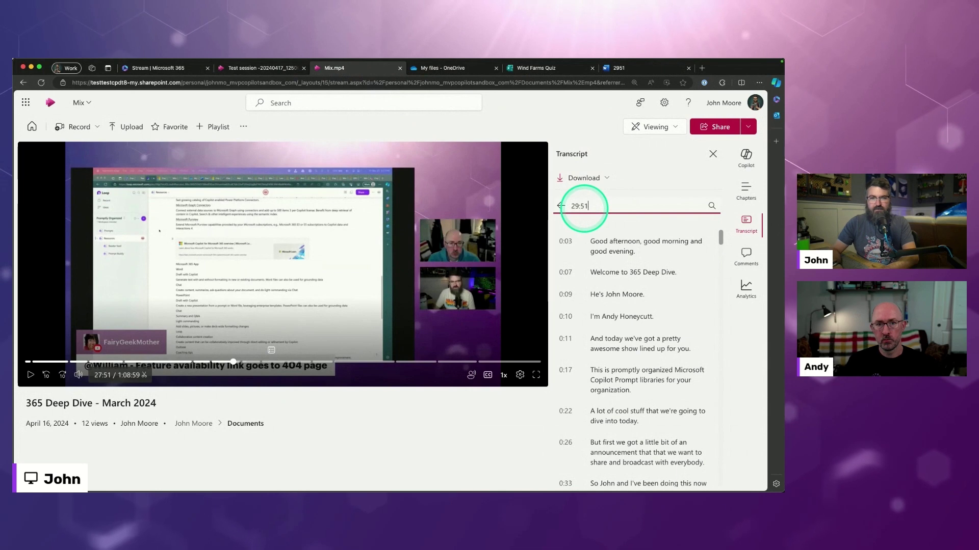
{"action": "type", "text": "29:51"}
{"action": "key", "text": "Return"}
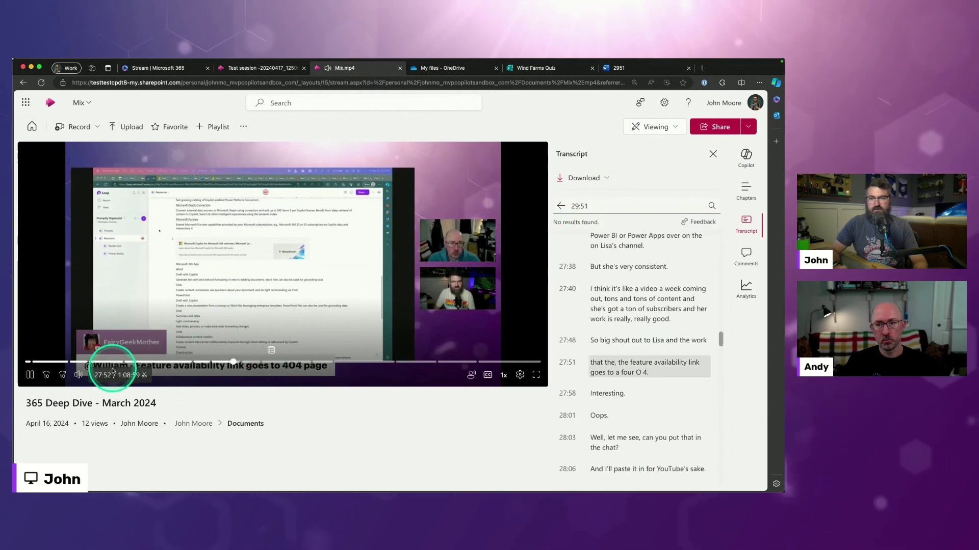
Step: Move playback to the cut point near 29:51, pause, and examine the transcript lines from 29:53 onward
{"action": "left_click", "coordinate": [272, 308]}
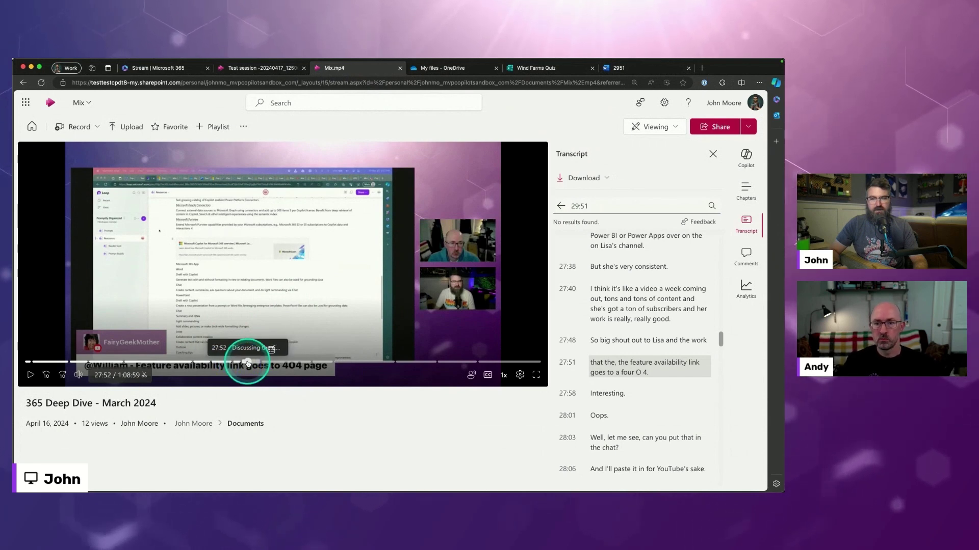
{"action": "left_click", "coordinate": [247, 363]}
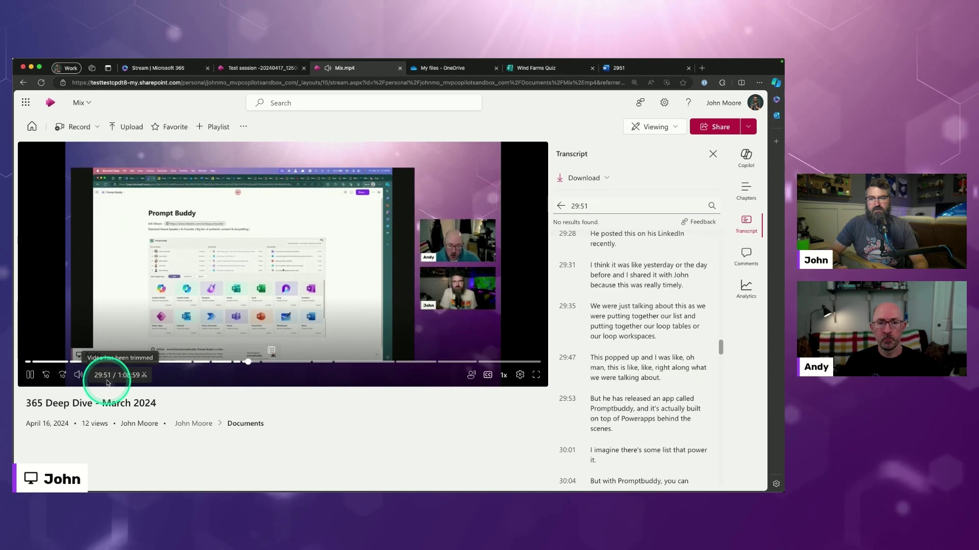
{"action": "left_click", "coordinate": [328, 297]}
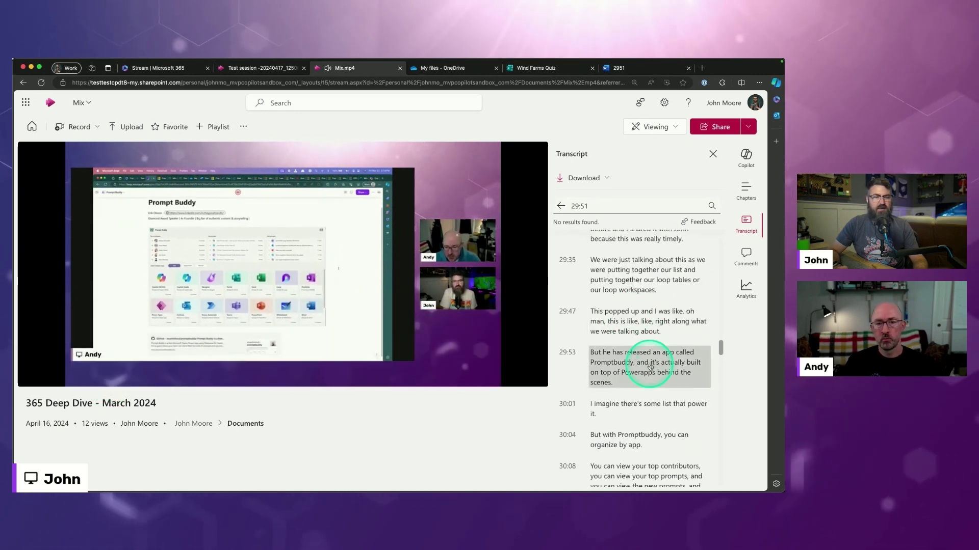
{"action": "left_click", "coordinate": [655, 418]}
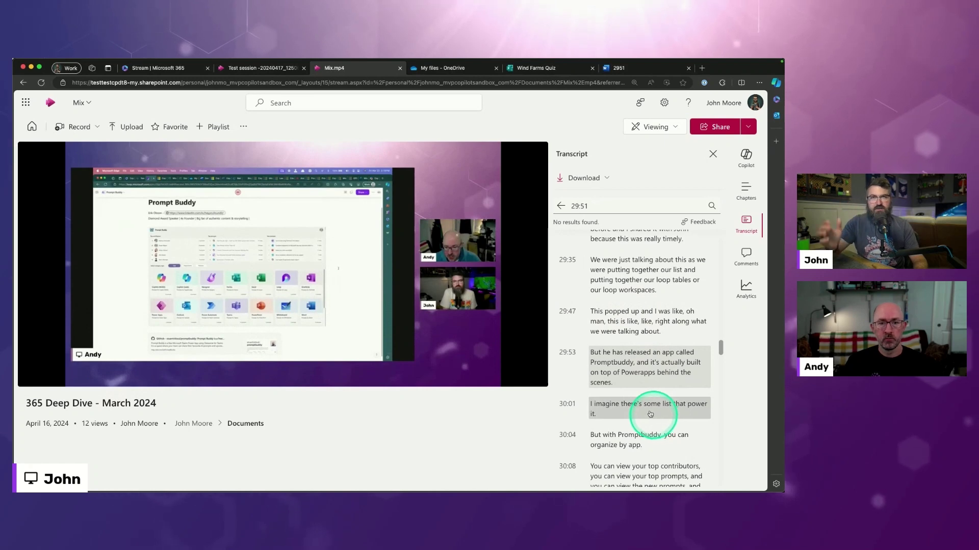
{"action": "left_click", "coordinate": [623, 384]}
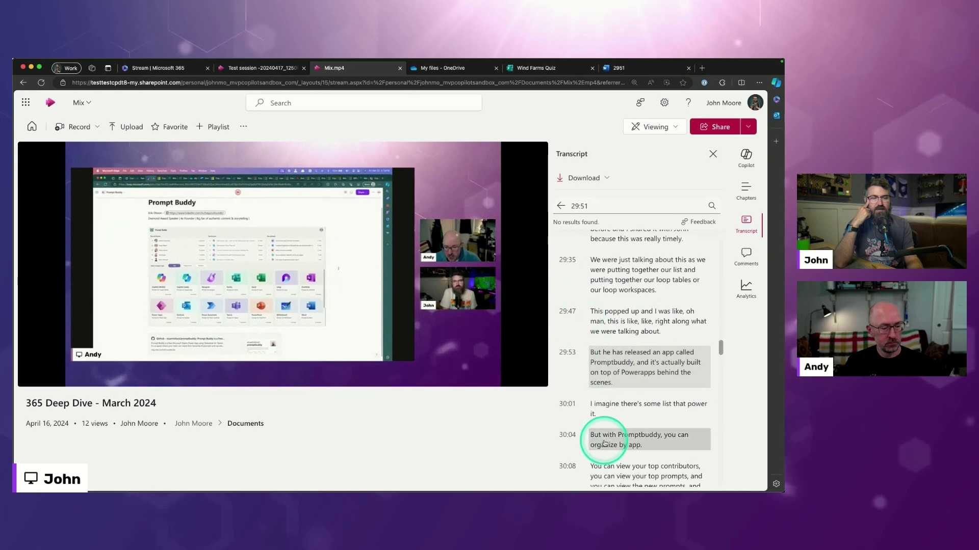
Step: Review both pasted transcript excerpts in the Word document, then glance at the OneDrive file list
{"action": "left_click", "coordinate": [624, 68]}
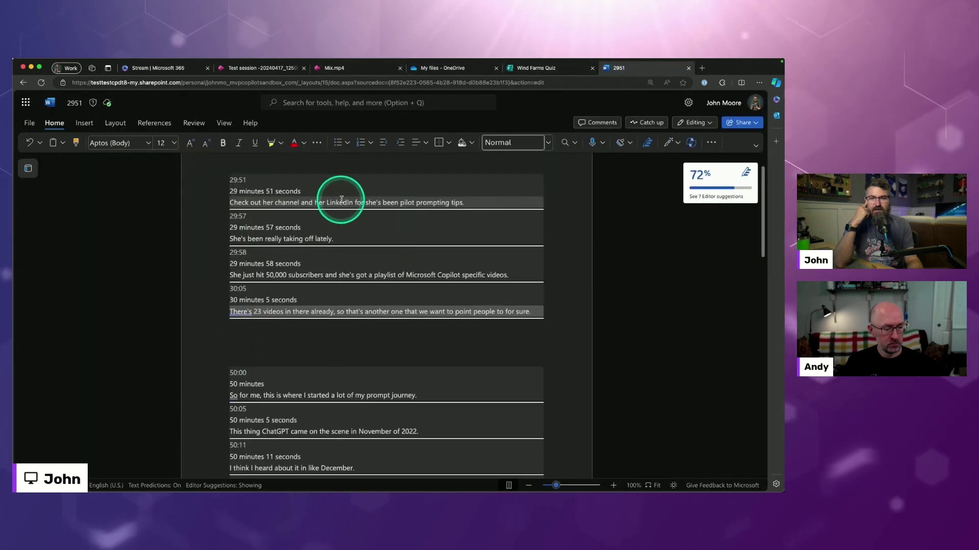
{"action": "left_click_drag", "start_coordinate": [432, 211], "coordinate": [437, 411]}
{"action": "left_click_drag", "start_coordinate": [334, 322], "coordinate": [377, 435]}
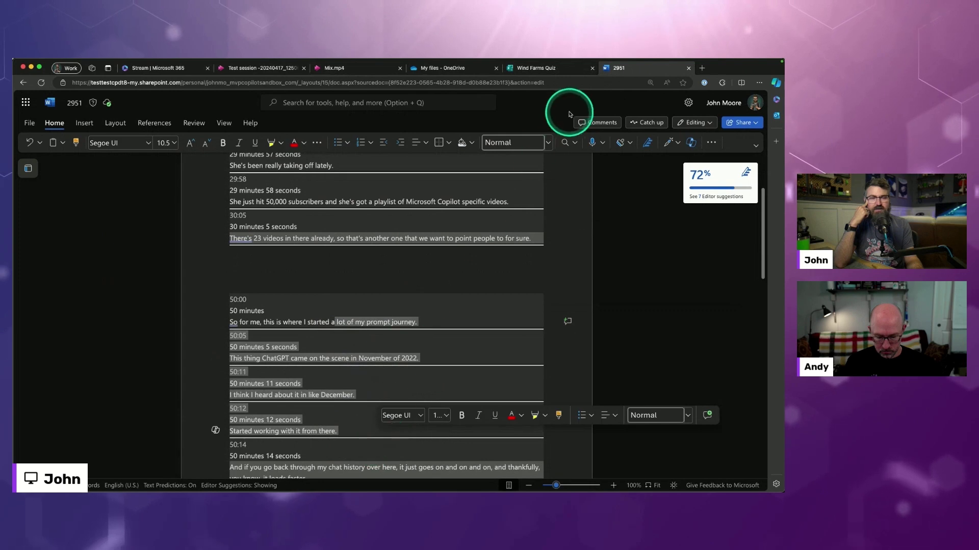
{"action": "left_click", "coordinate": [439, 71]}
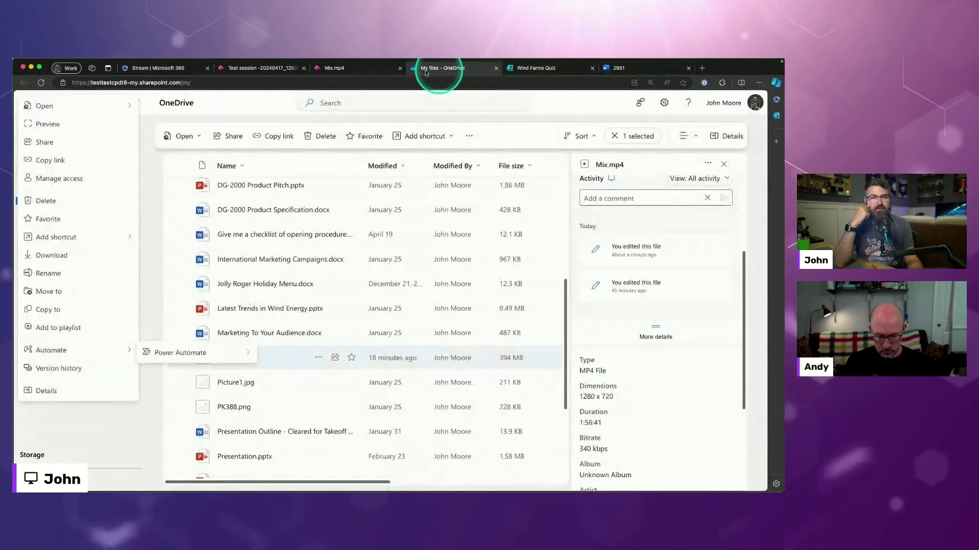
Step: Return to the Stream video and examine the Viewing mode transcript from the 29:35 line to the 30:18 line
{"action": "left_click", "coordinate": [381, 72]}
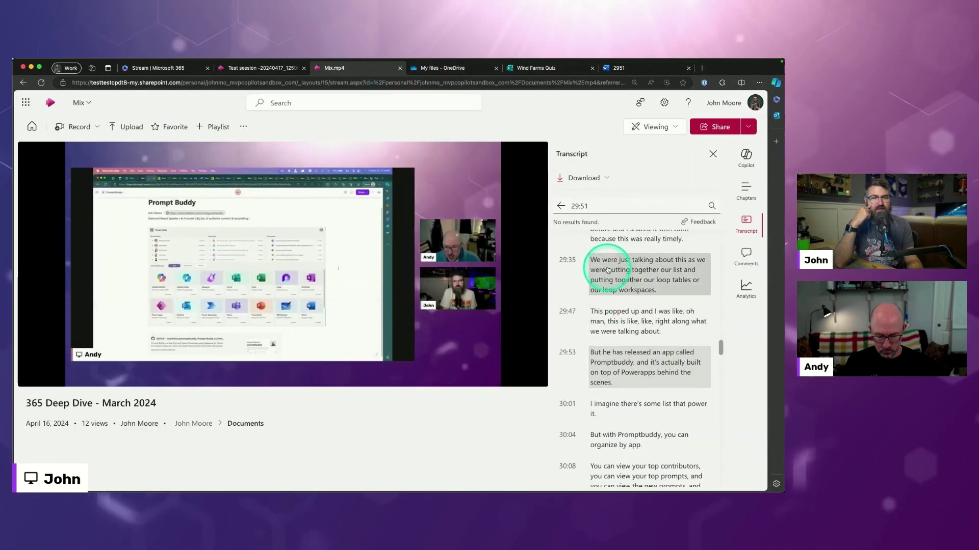
{"action": "left_click_drag", "start_coordinate": [603, 263], "coordinate": [622, 447]}
{"action": "left_click", "coordinate": [622, 447]}
{"action": "scroll", "coordinate": [618, 448], "scroll_direction": "down", "scroll_amount": 2}
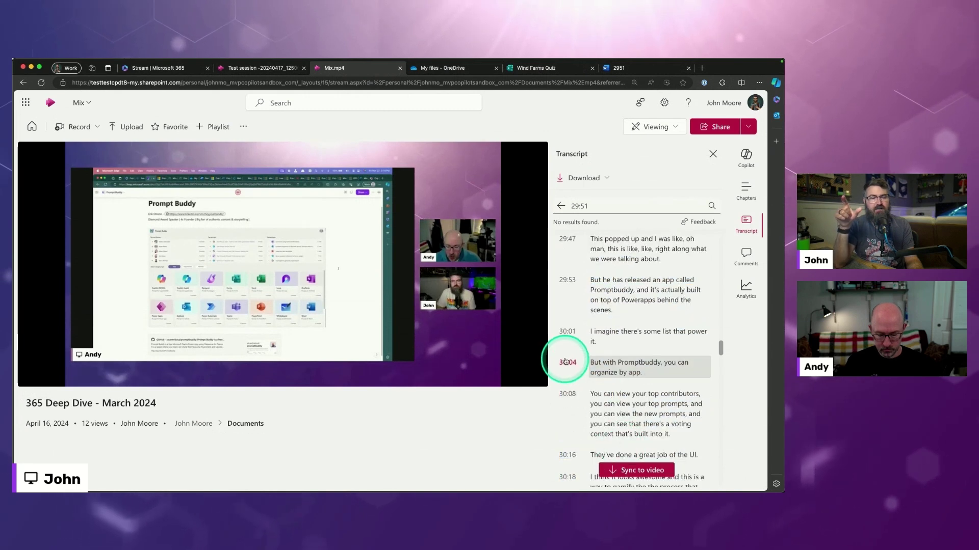
{"action": "left_click", "coordinate": [571, 462]}
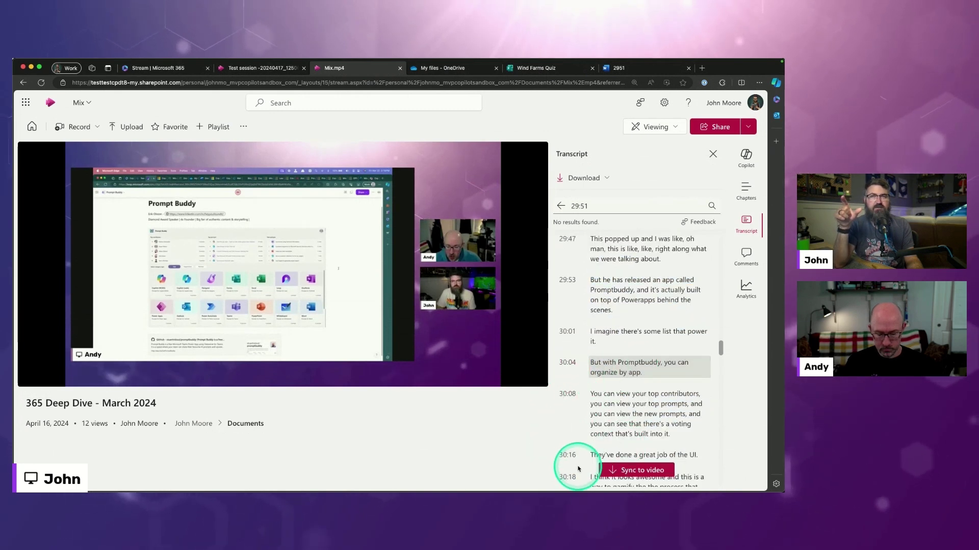